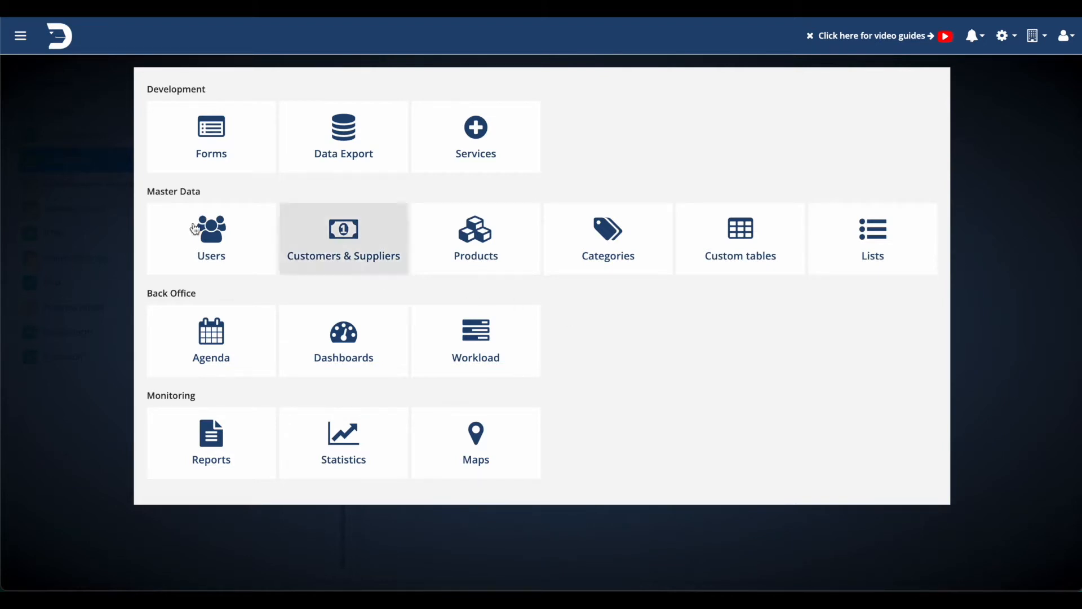
# Create a new form titled WORK ORDER and open it in the form designer.
pyautogui.click(199, 150)
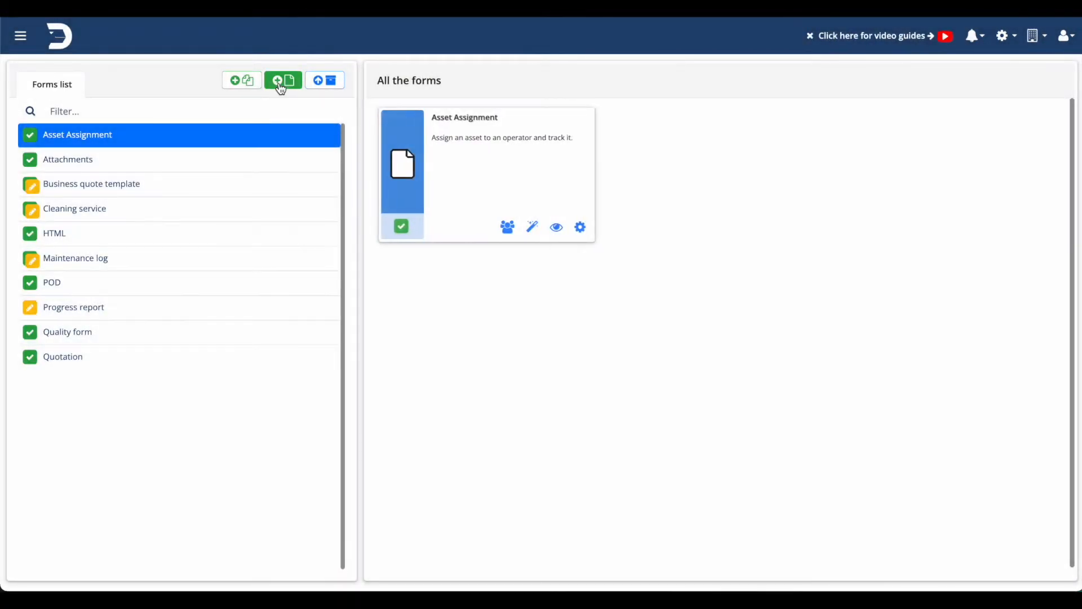
pyautogui.click(281, 85)
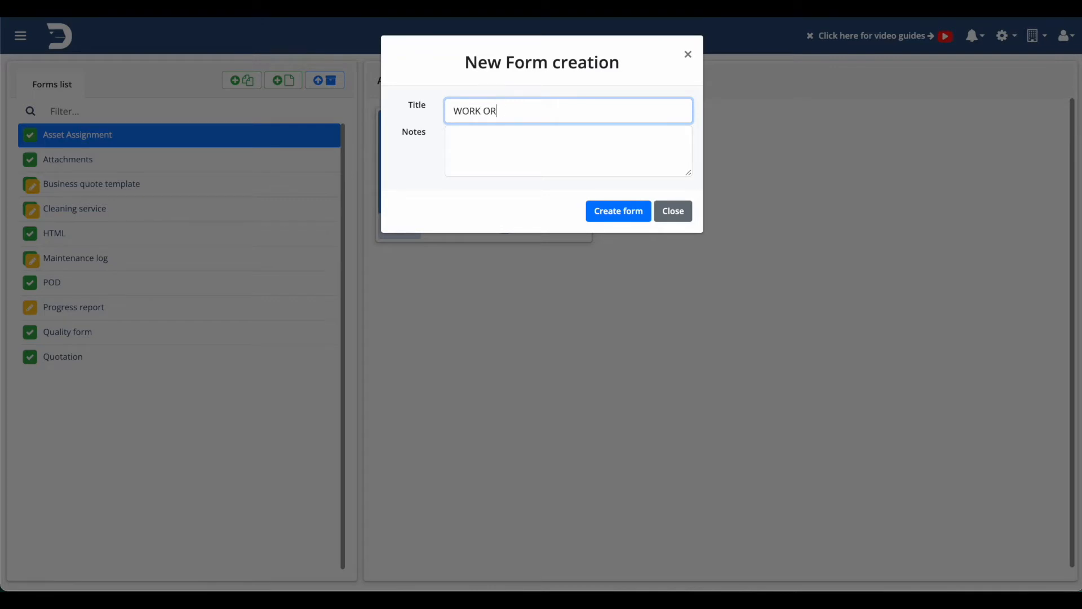
pyautogui.click(620, 215)
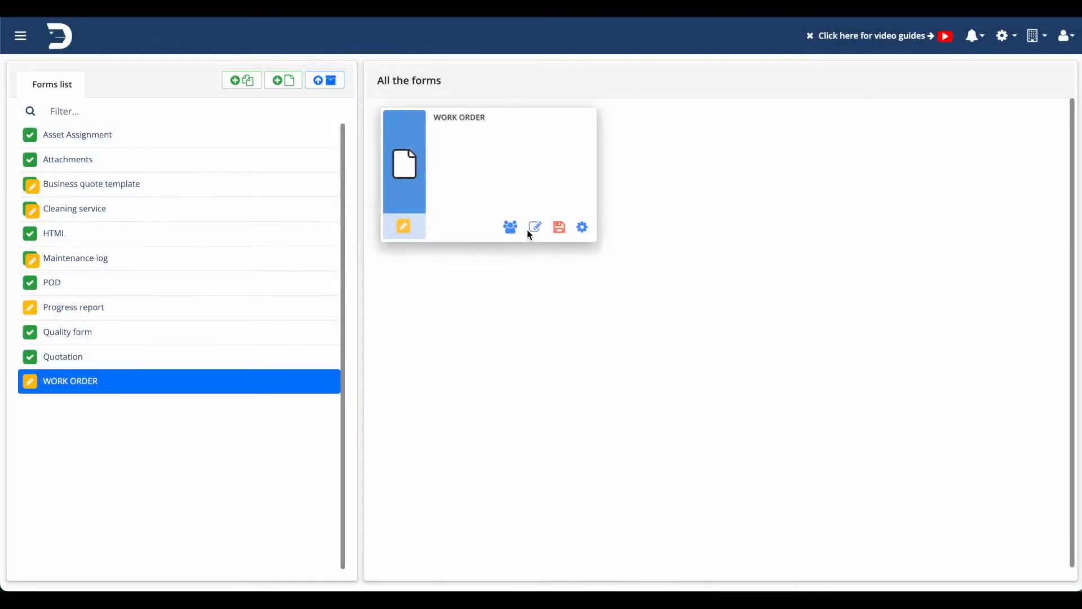
pyautogui.click(532, 229)
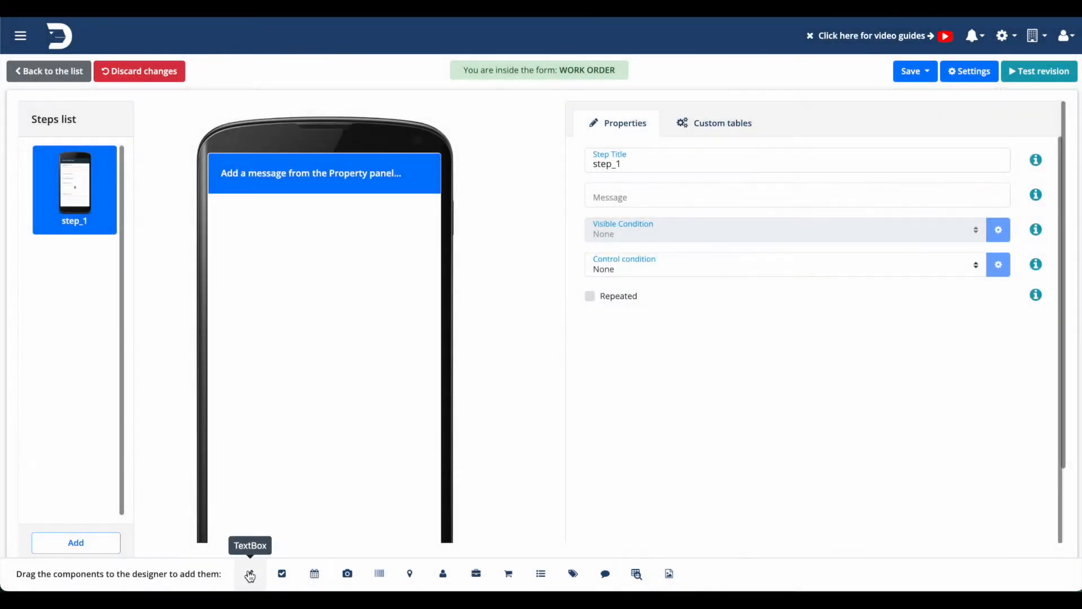
# Add a text box labelled NAME to the first form step, with a date field labelled Date below it.
pyautogui.moveTo(250, 574); pyautogui.dragTo(324, 237)
pyautogui.click(609, 197)
pyautogui.write('NAME')
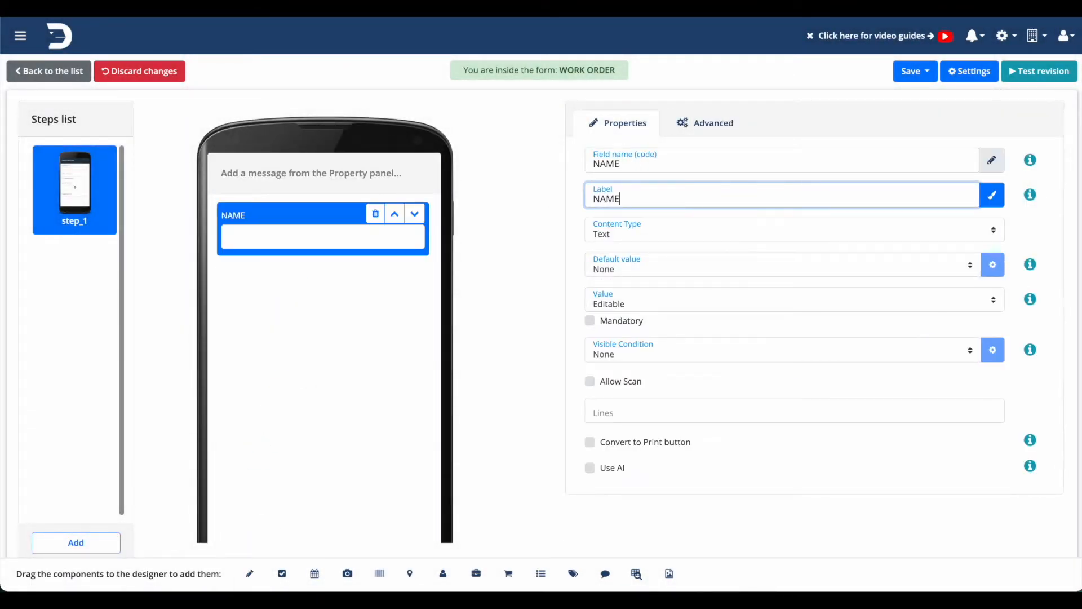
pyautogui.moveTo(314, 573); pyautogui.dragTo(293, 412)
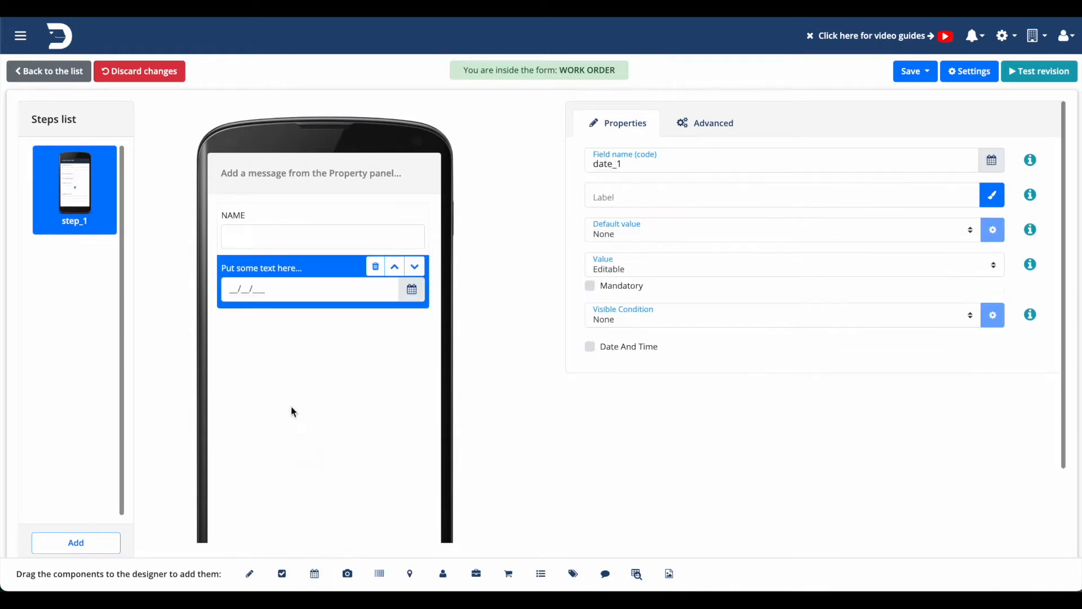
pyautogui.click(629, 195)
pyautogui.write('Date')
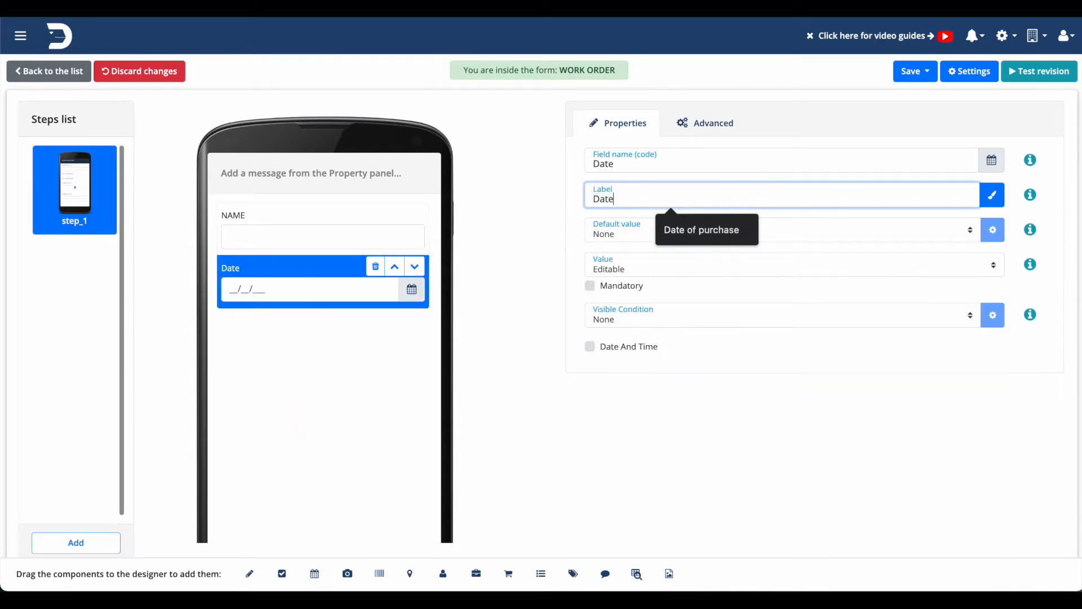
# Add a GPS position field below the date field and label it Address.
pyautogui.moveTo(410, 573); pyautogui.dragTo(360, 406)
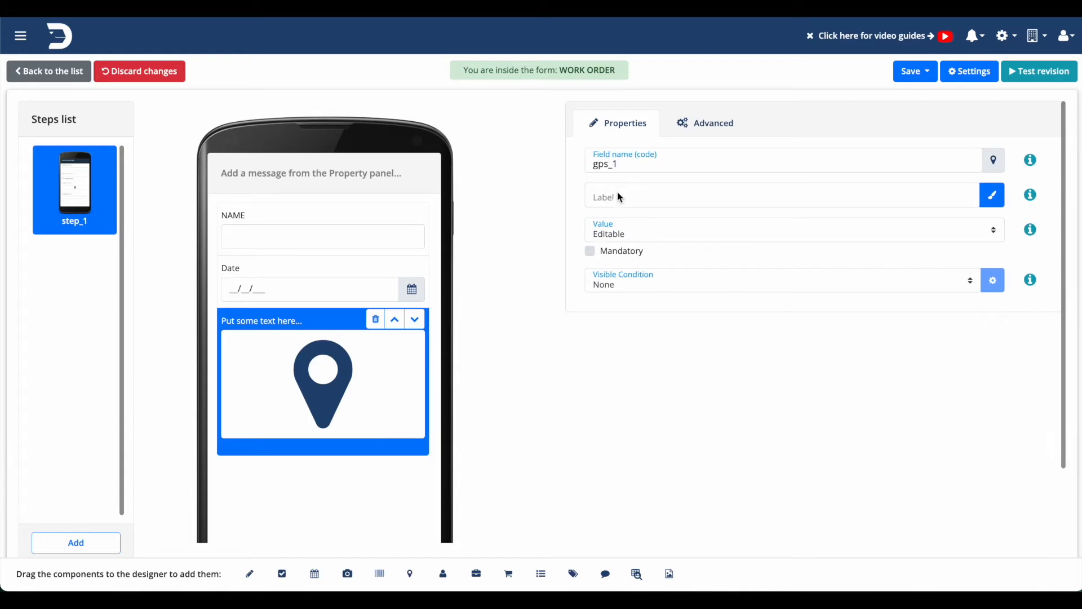
pyautogui.click(623, 195)
pyautogui.write('Address')
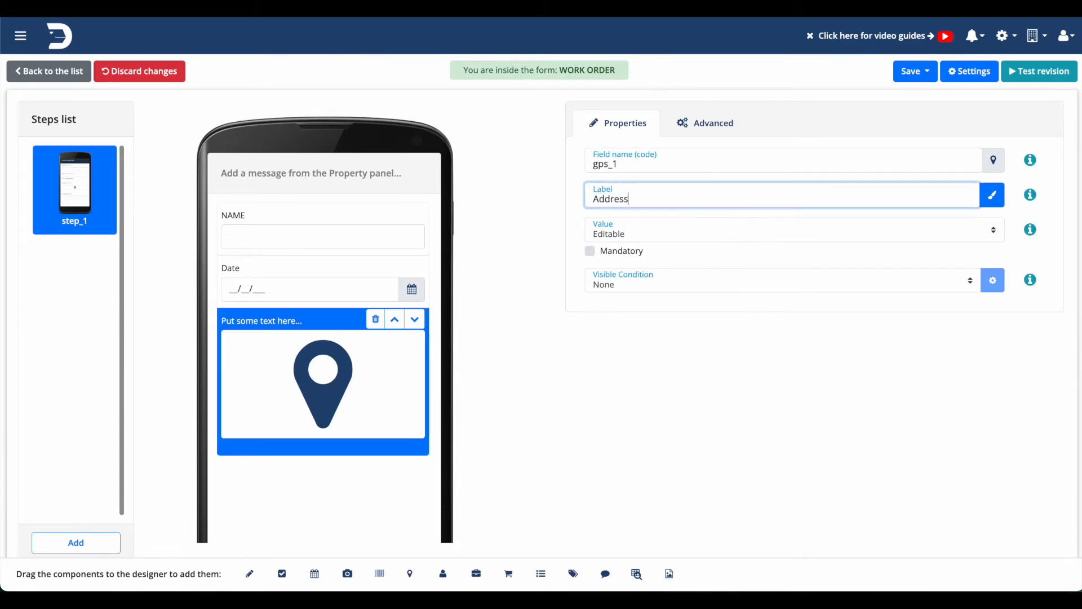
# Add two photo fields below the GPS field, labelling the upper one First and the lower one After.
pyautogui.moveTo(347, 573); pyautogui.dragTo(334, 506)
pyautogui.moveTo(348, 574); pyautogui.dragTo(349, 497)
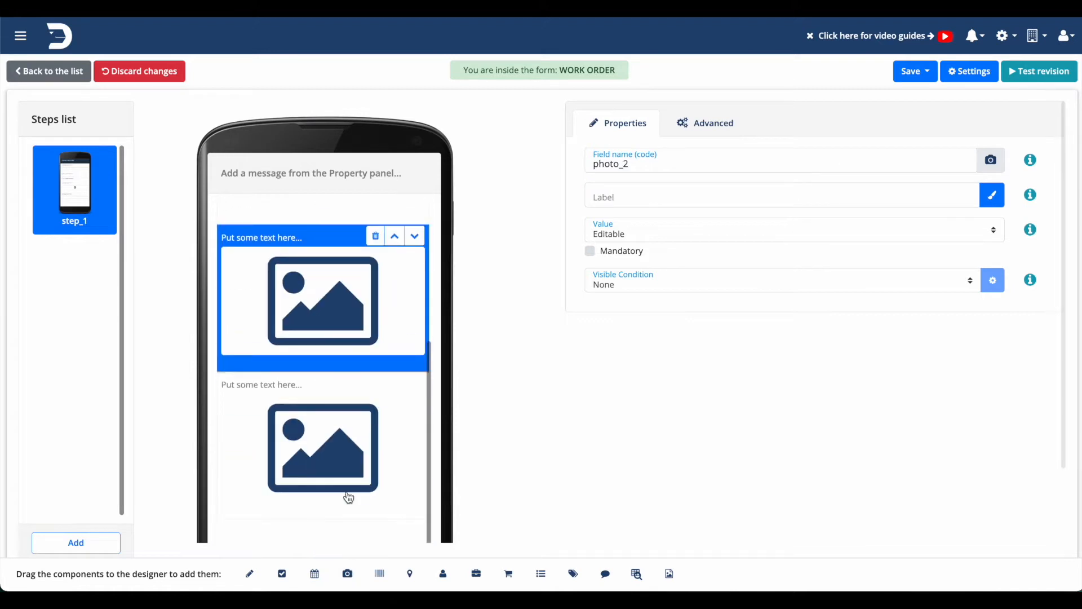
pyautogui.click(641, 194)
pyautogui.write('Fi')
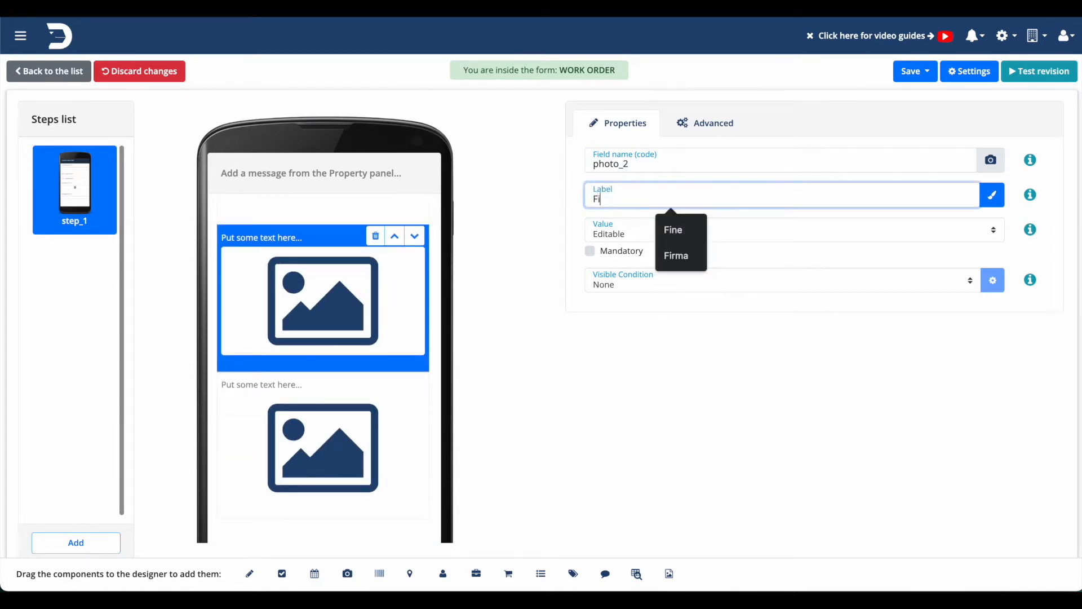
pyautogui.write('rst')
pyautogui.click(345, 406)
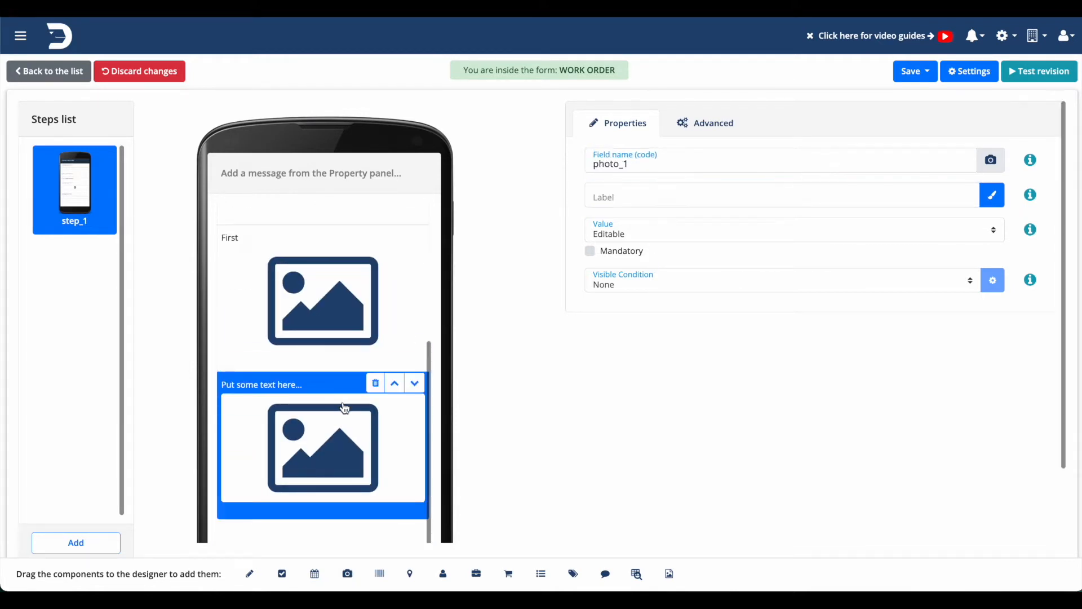
pyautogui.click(612, 202)
pyautogui.write('After')
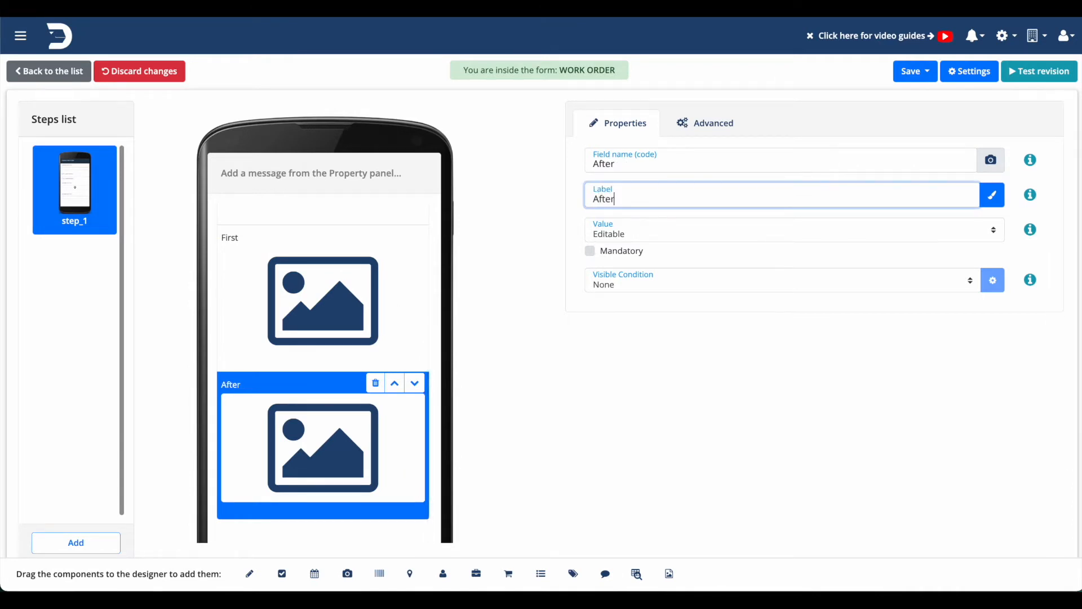
# Add a signature field below the After photo and label it Signature.
pyautogui.scroll(4, 306, 328)
pyautogui.scroll(-4, 306, 328)
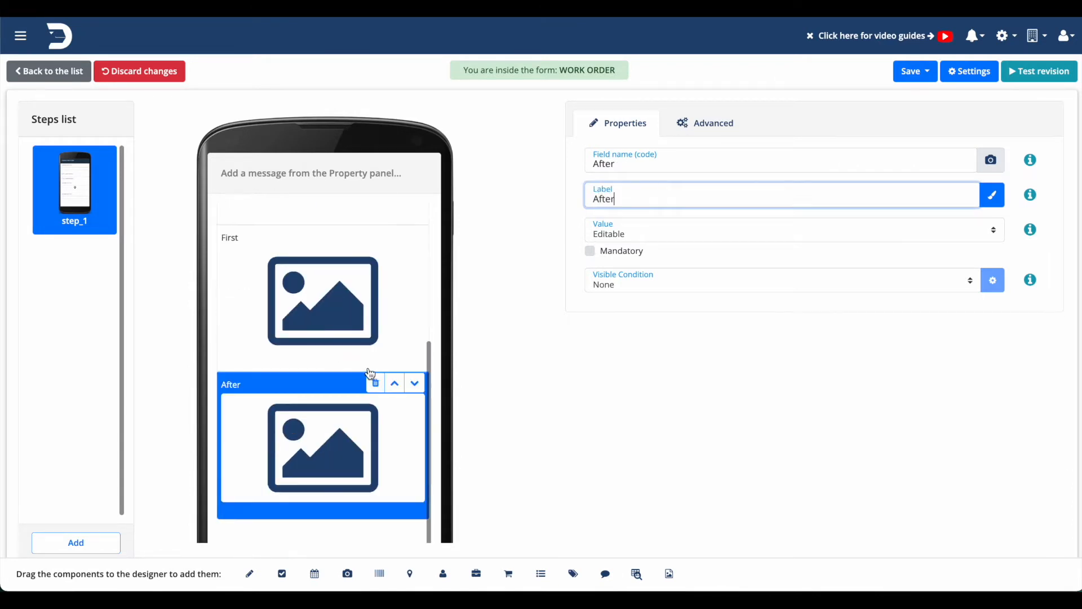
pyautogui.scroll(-2, 488, 361)
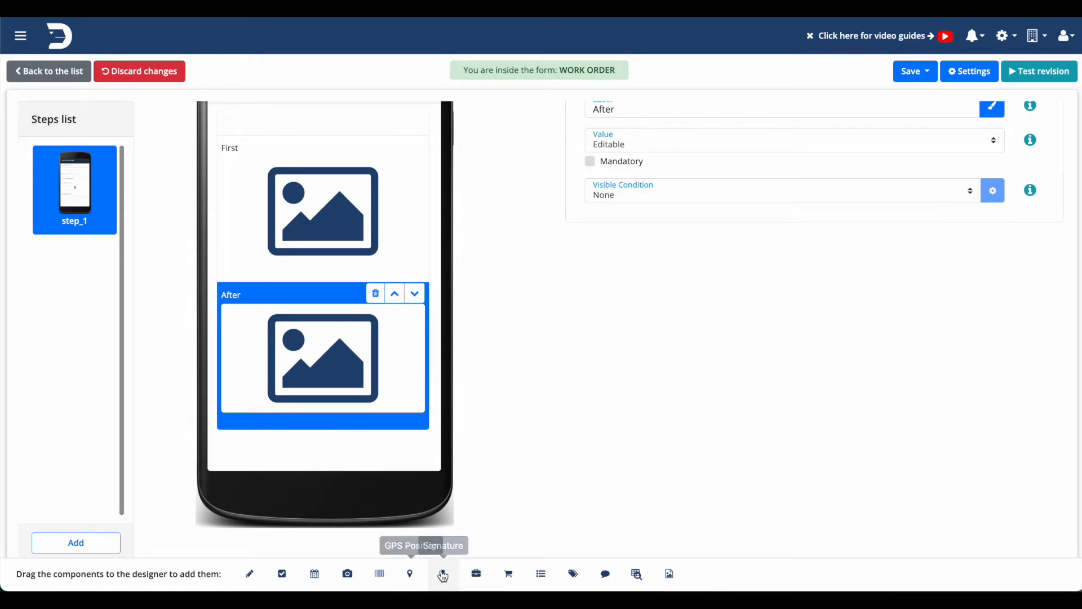
pyautogui.moveTo(441, 574); pyautogui.dragTo(351, 462)
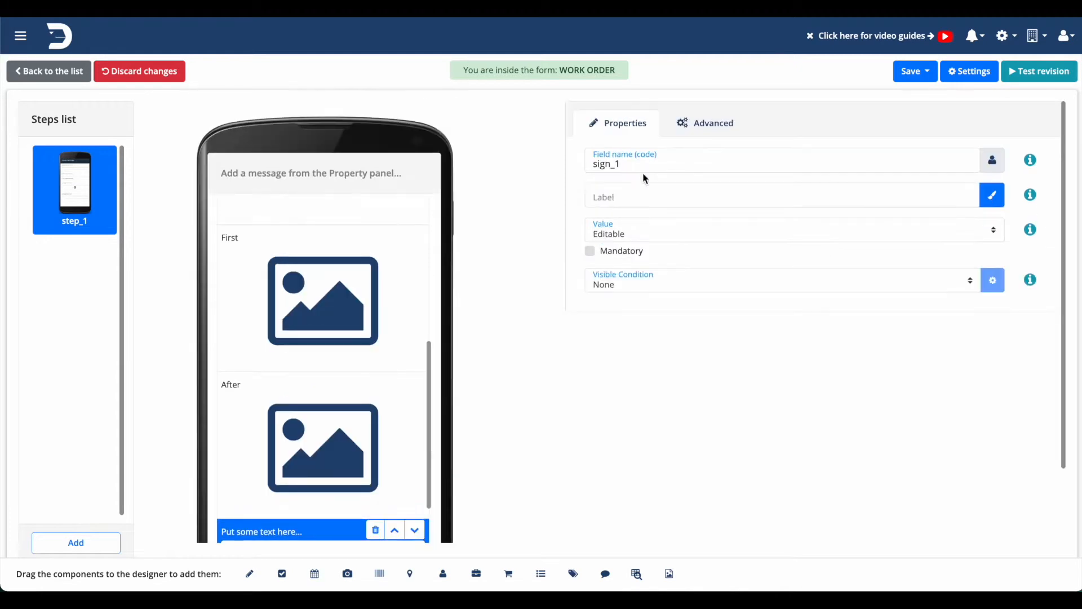
pyautogui.click(643, 191)
pyautogui.write('Signature')
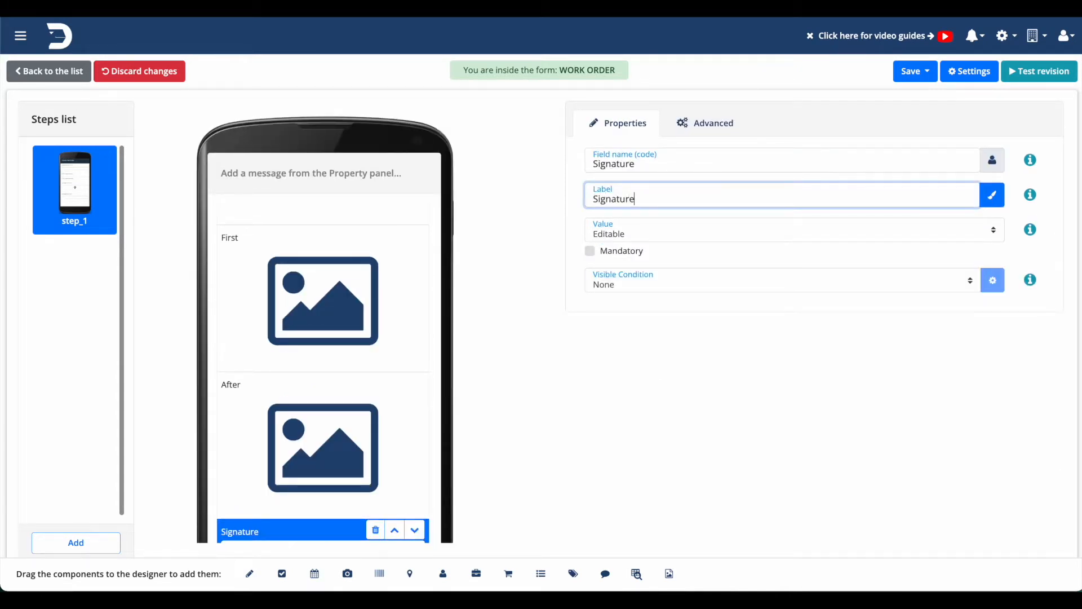
# Save the form and open its layout in the PDF designer.
pyautogui.click(931, 70)
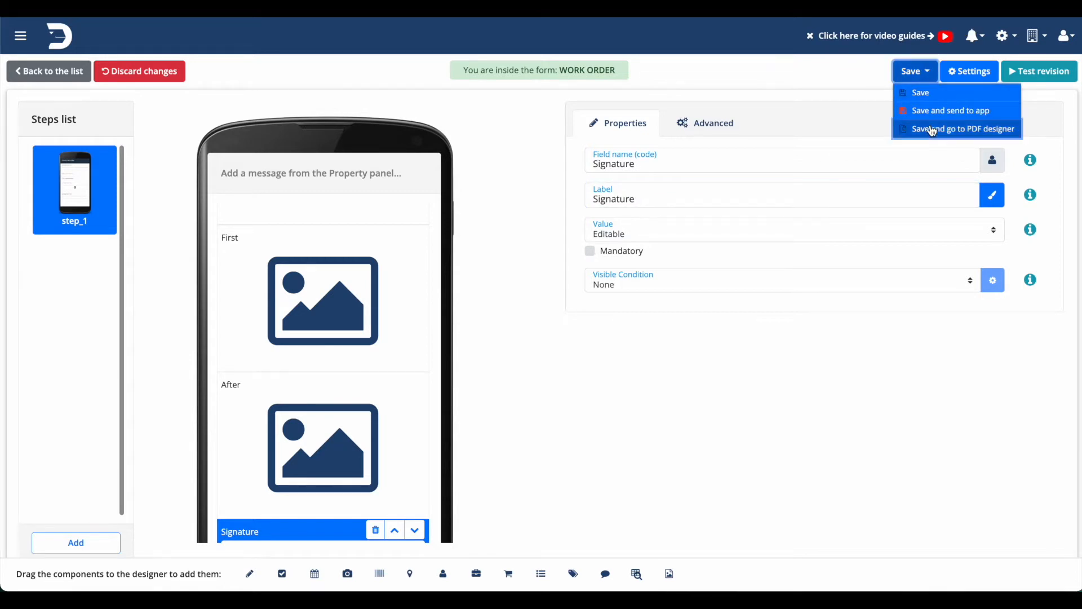
pyautogui.click(937, 134)
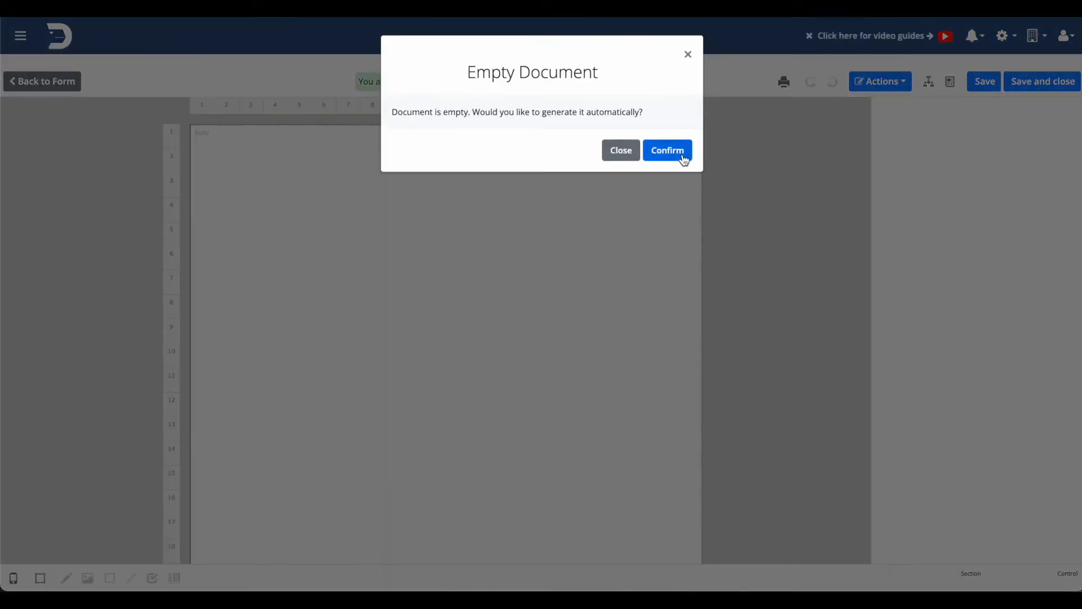
pyautogui.click(683, 155)
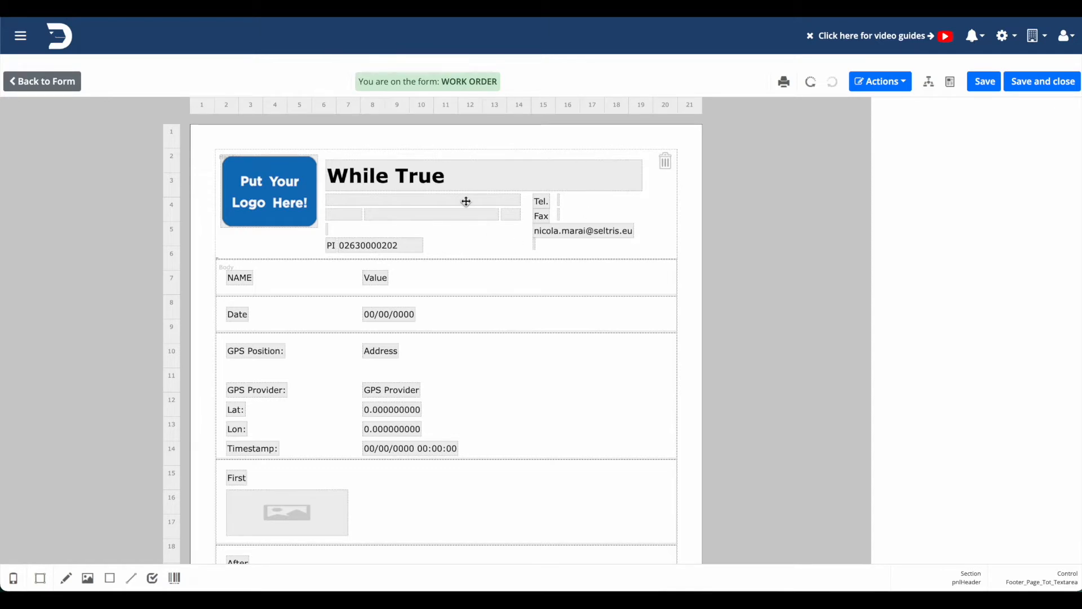
# Examine the generated PDF layout from header to footer, and the page dimensions and margins in the page settings.
pyautogui.scroll(-5, 466, 201)
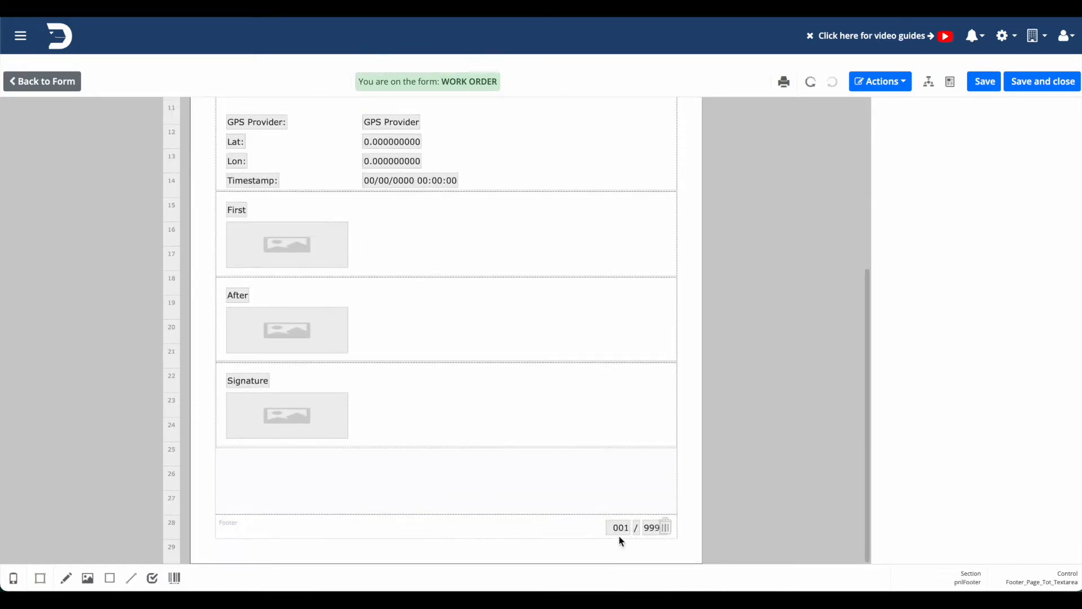
pyautogui.scroll(5, 631, 526)
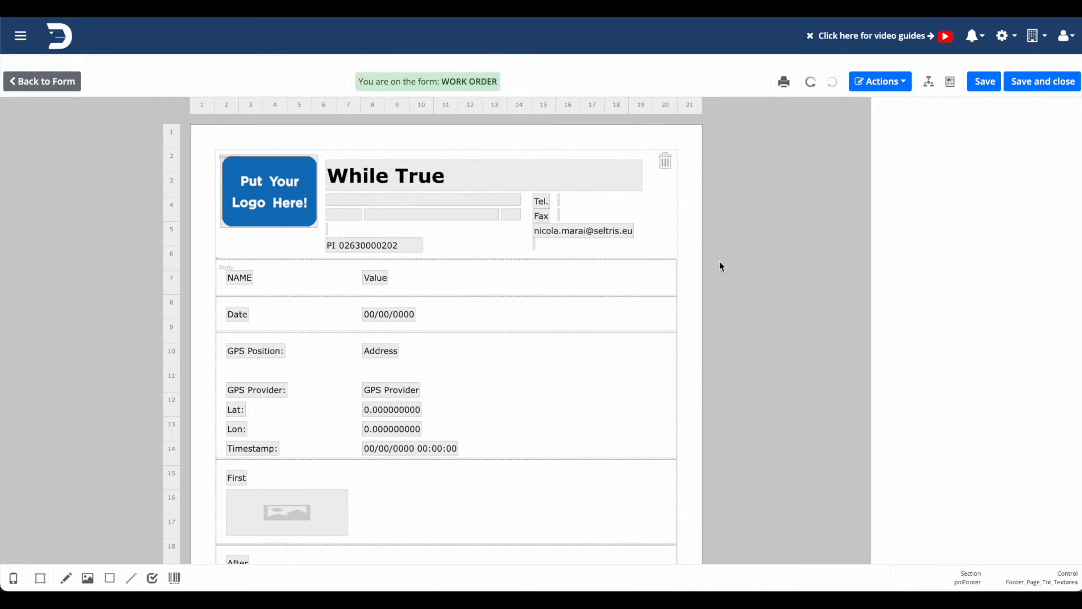
pyautogui.click(951, 85)
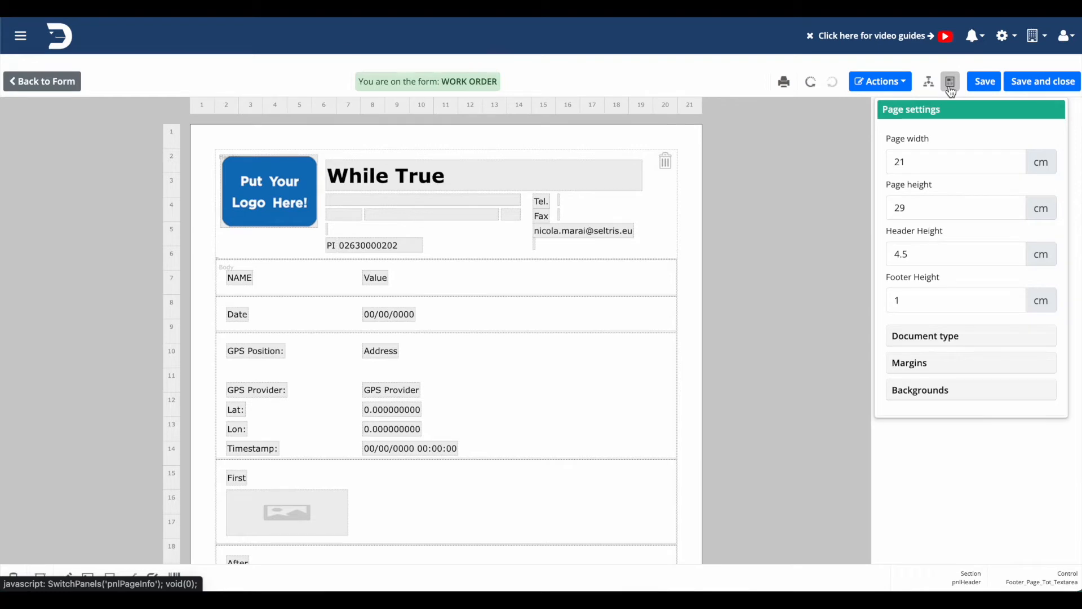
pyautogui.click(904, 366)
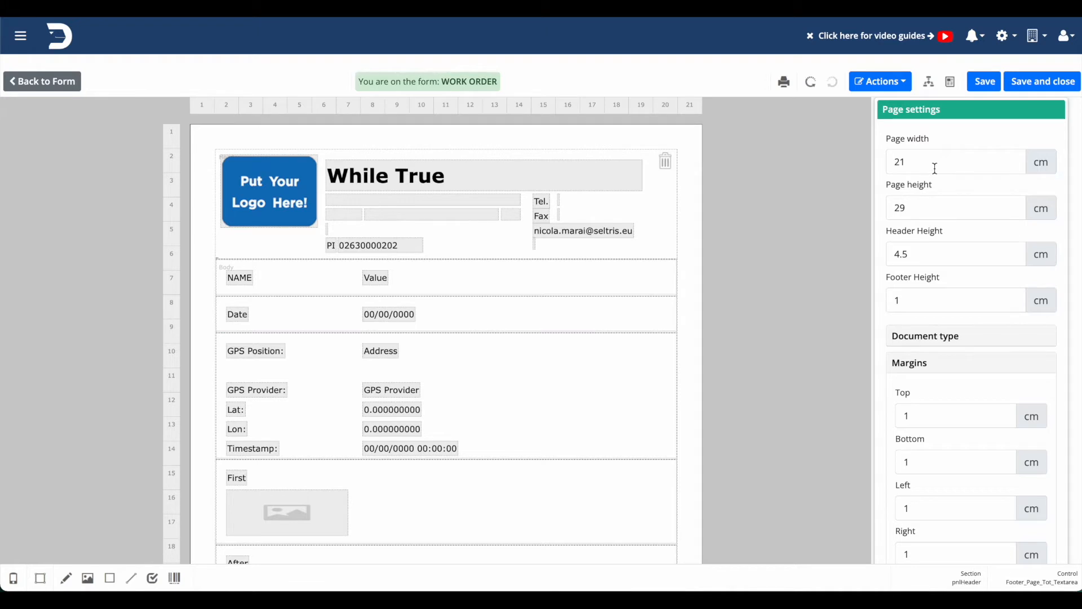
pyautogui.scroll(-1, 936, 169)
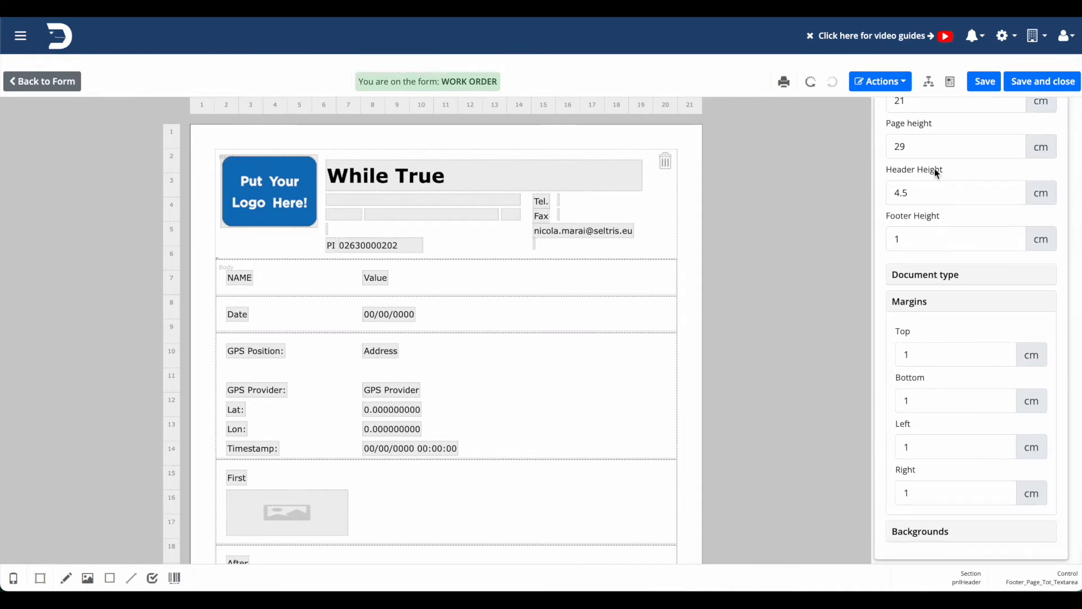
pyautogui.scroll(1, 937, 173)
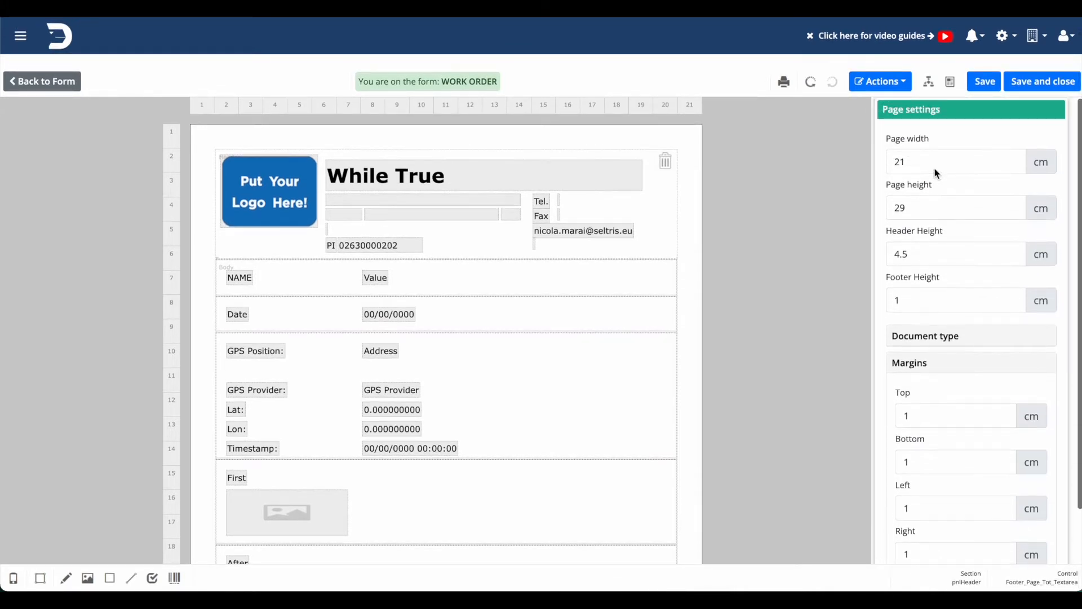
pyautogui.scroll(-1, 937, 173)
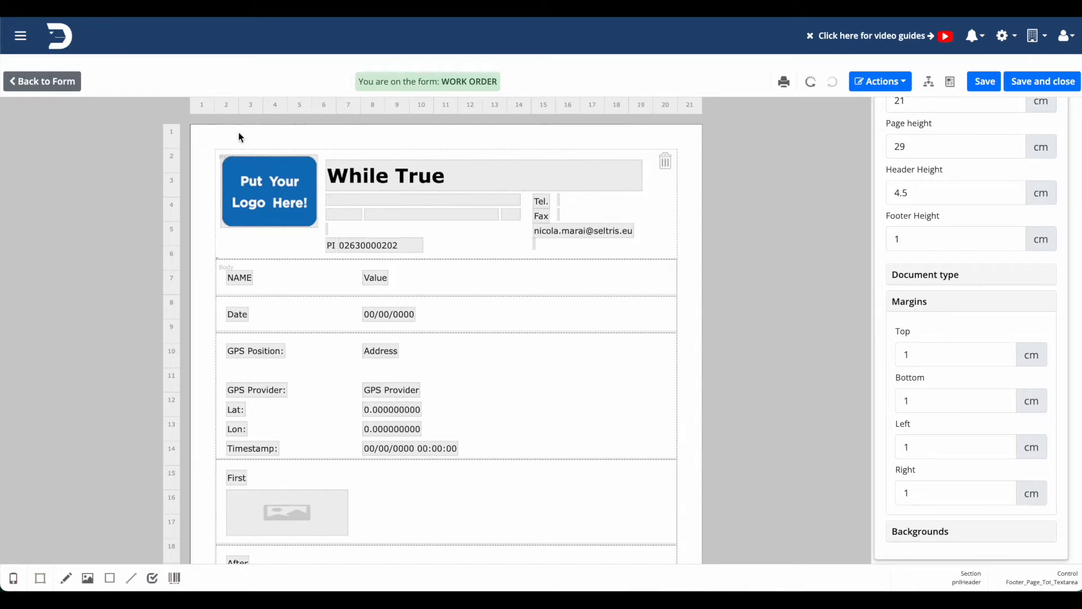
# Replace the placeholder logo in the header with app_logo_1024.png and stretch it downward until it is roughly square.
pyautogui.click(292, 209)
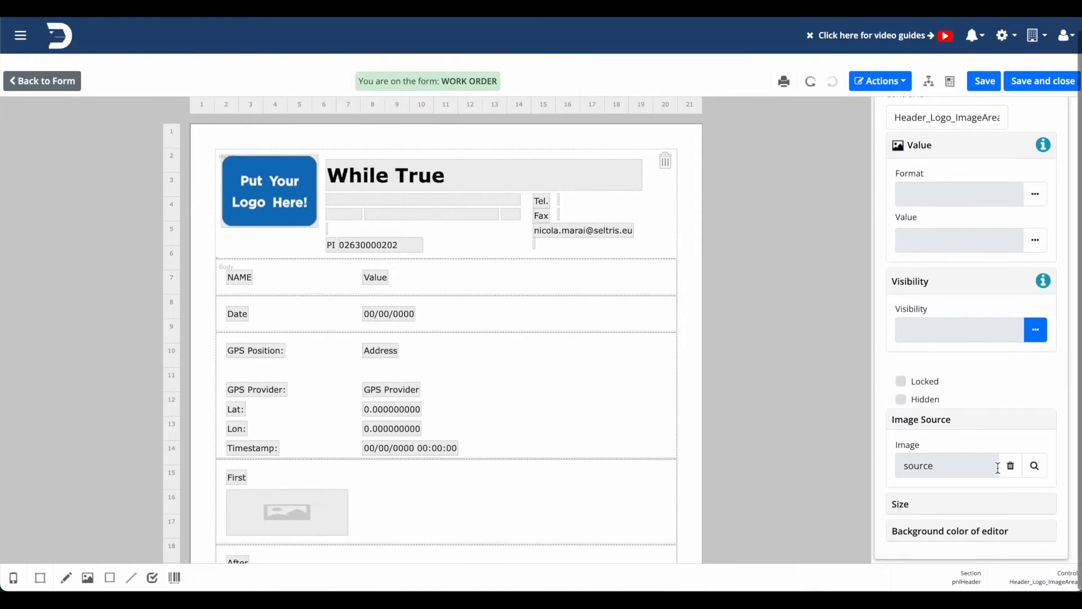
pyautogui.click(1036, 467)
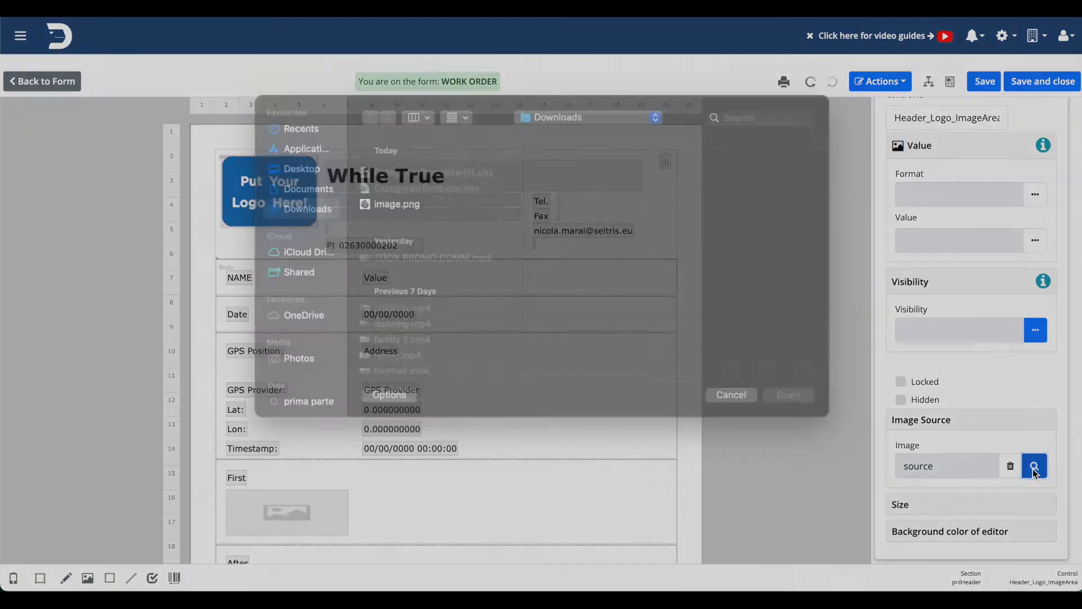
pyautogui.click(738, 137)
pyautogui.write('logo')
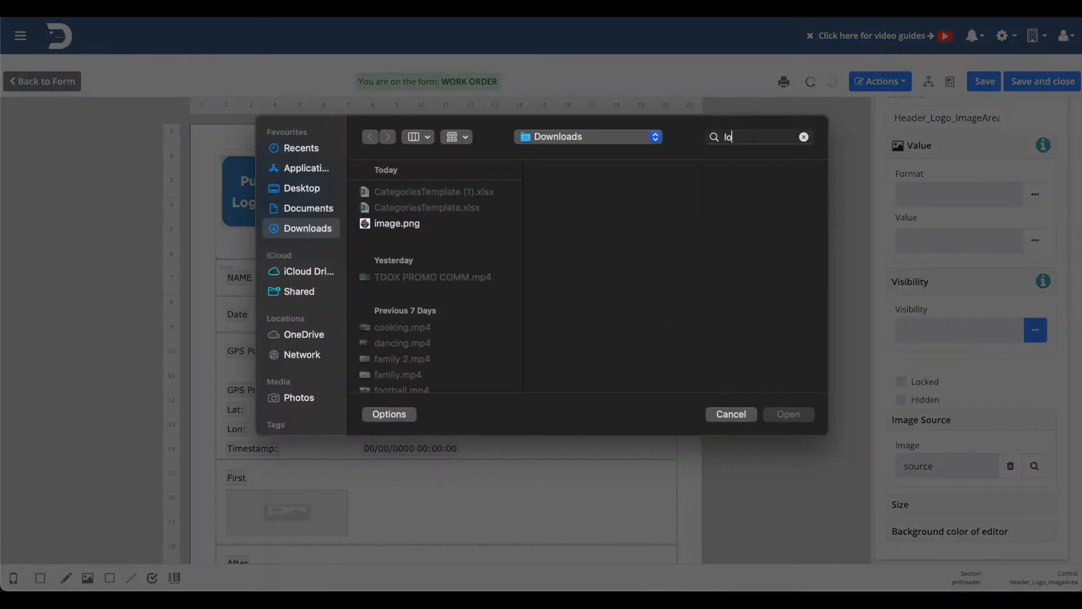
pyautogui.press('Return')
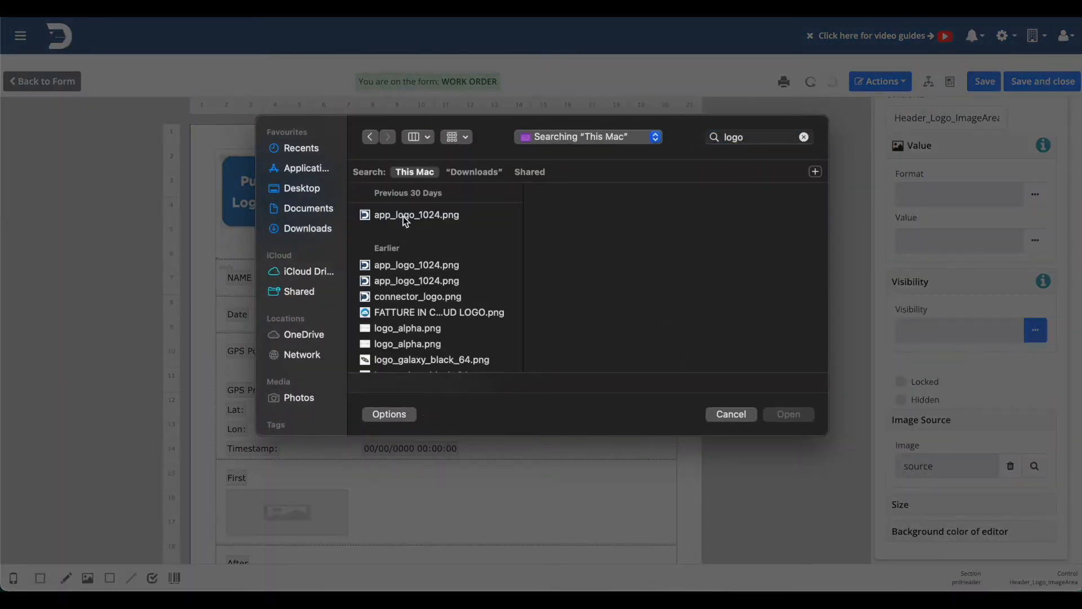
pyautogui.doubleClick(404, 216)
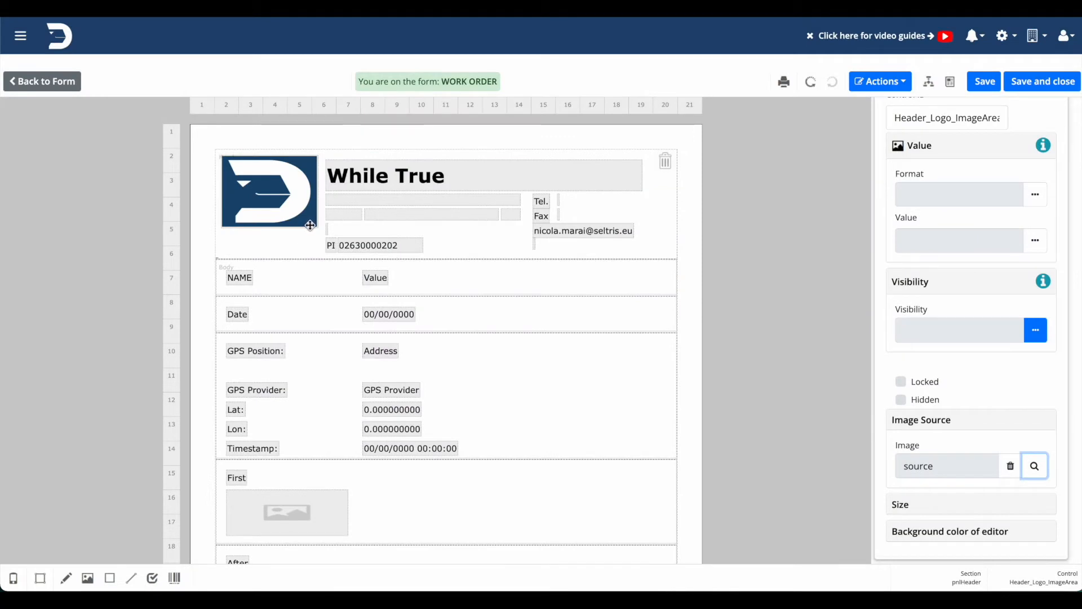
pyautogui.moveTo(306, 227); pyautogui.dragTo(309, 249)
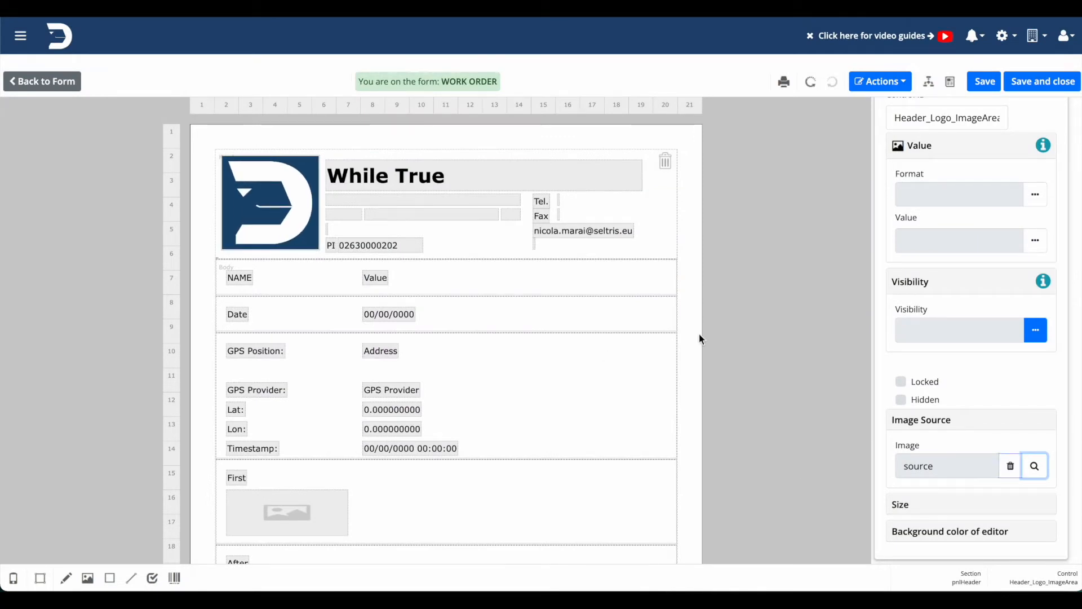
# Remove the empty address, city and postal code controls below the company name in the header.
pyautogui.click(608, 206)
pyautogui.click(459, 212)
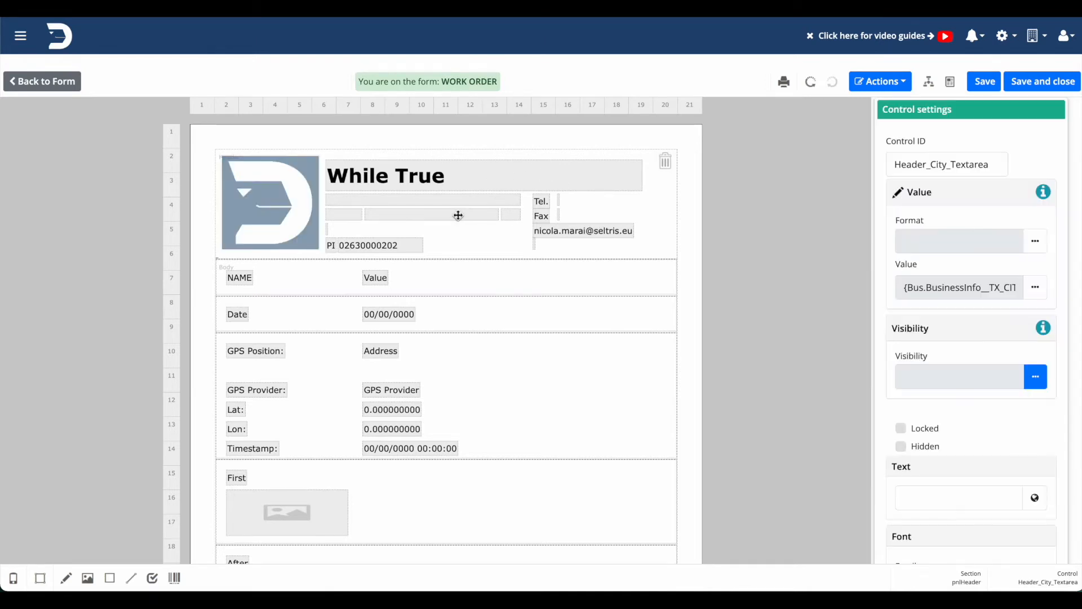
pyautogui.rightClick(451, 212)
pyautogui.click(476, 250)
pyautogui.rightClick(454, 201)
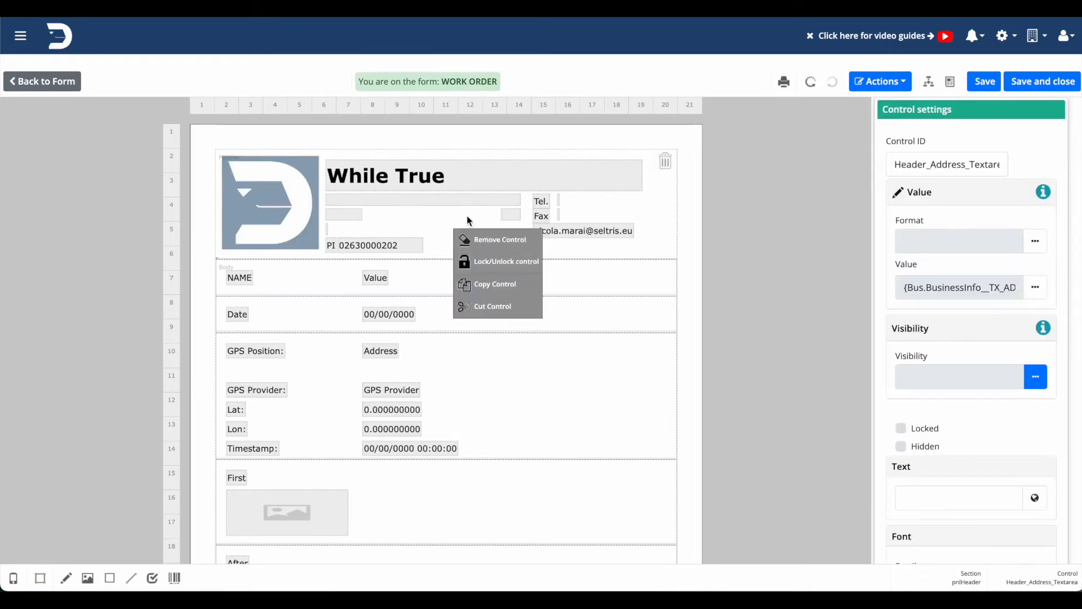
pyautogui.click(479, 240)
pyautogui.rightClick(353, 212)
pyautogui.click(366, 250)
# Remove the PI label and its number from the header.
pyautogui.click(363, 244)
pyautogui.rightClick(365, 244)
pyautogui.click(399, 283)
pyautogui.rightClick(329, 244)
pyautogui.click(361, 281)
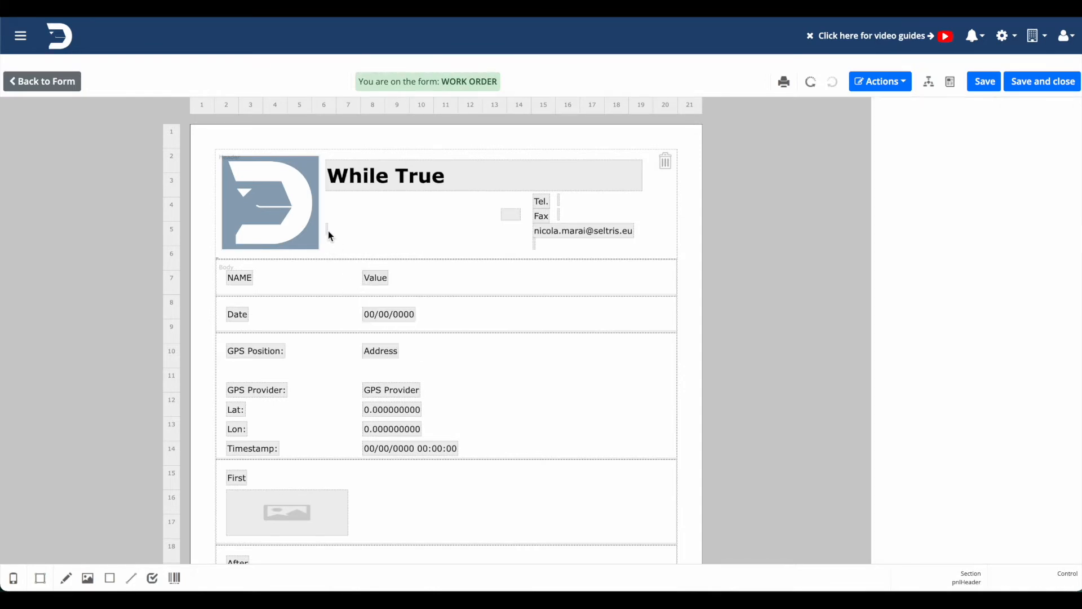
# Remove the country and province controls from the header.
pyautogui.rightClick(326, 229)
pyautogui.click(357, 259)
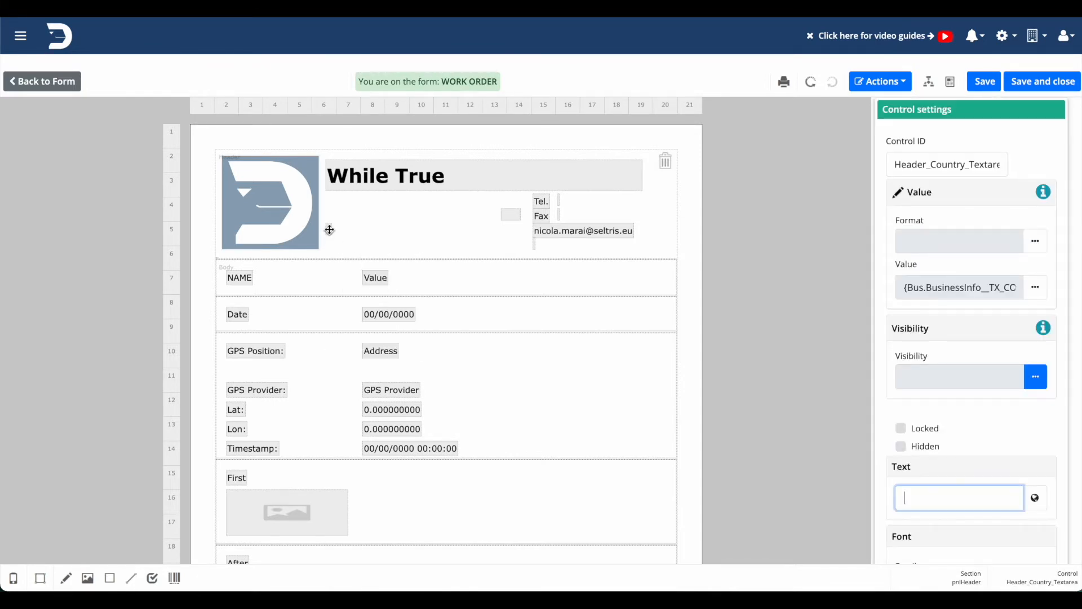
pyautogui.rightClick(327, 227)
pyautogui.click(355, 262)
pyautogui.rightClick(329, 231)
pyautogui.click(360, 270)
pyautogui.click(512, 213)
pyautogui.rightClick(512, 215)
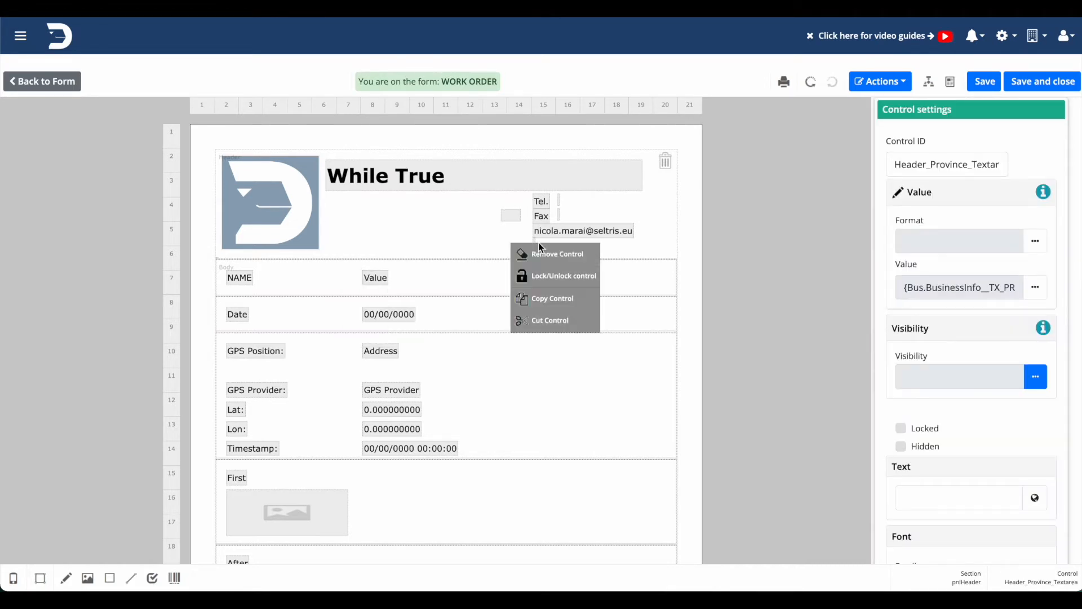
pyautogui.click(541, 253)
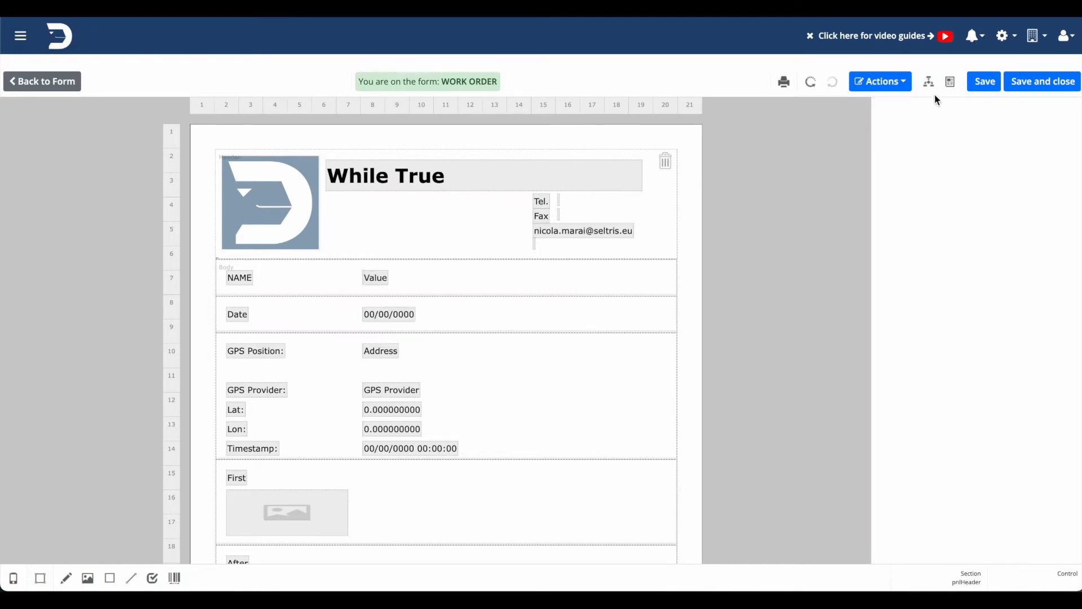
# Set the page's header height to 2 cm and shrink the header logo.
pyautogui.click(950, 82)
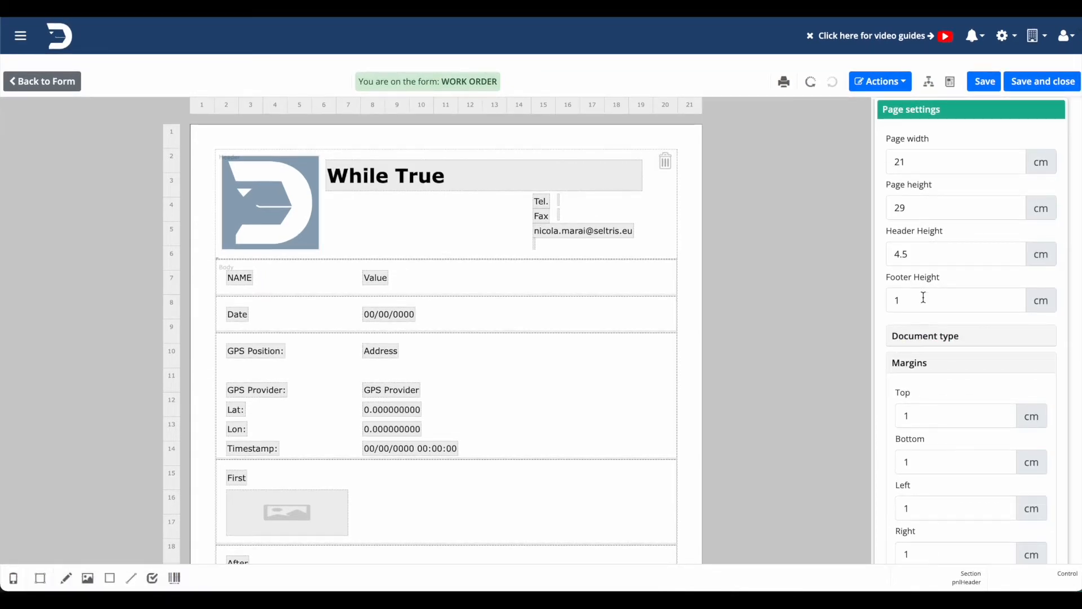
pyautogui.doubleClick(929, 254)
pyautogui.write('2')
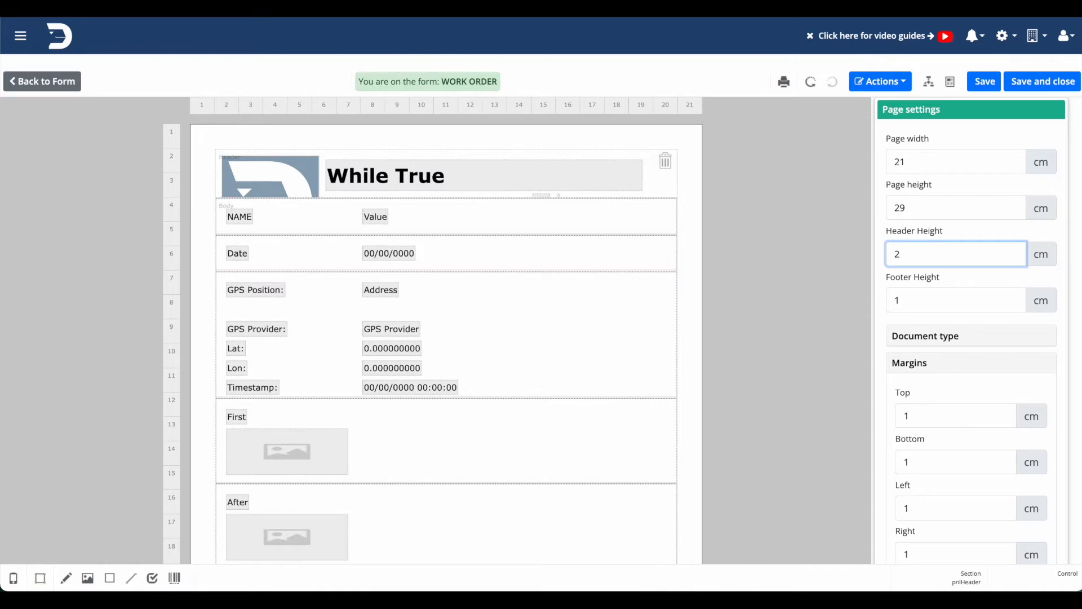
pyautogui.click(289, 181)
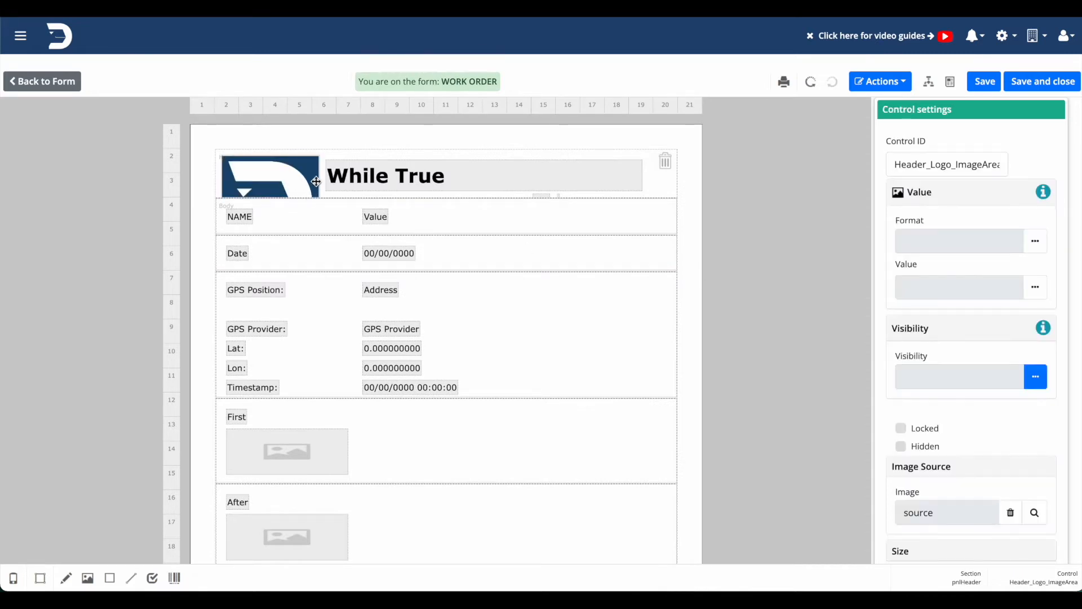
pyautogui.click(317, 422)
# Examine the separate layout areas of the body, from NAME down to the After photo.
pyautogui.click(643, 247)
pyautogui.click(636, 217)
pyautogui.click(617, 249)
pyautogui.click(610, 313)
pyautogui.click(602, 430)
pyautogui.click(597, 532)
# Enlarge the NAME layout area to about 5.3 cm high and fill it with a rectangle about 18.6 by 4.8 cm.
pyautogui.click(593, 229)
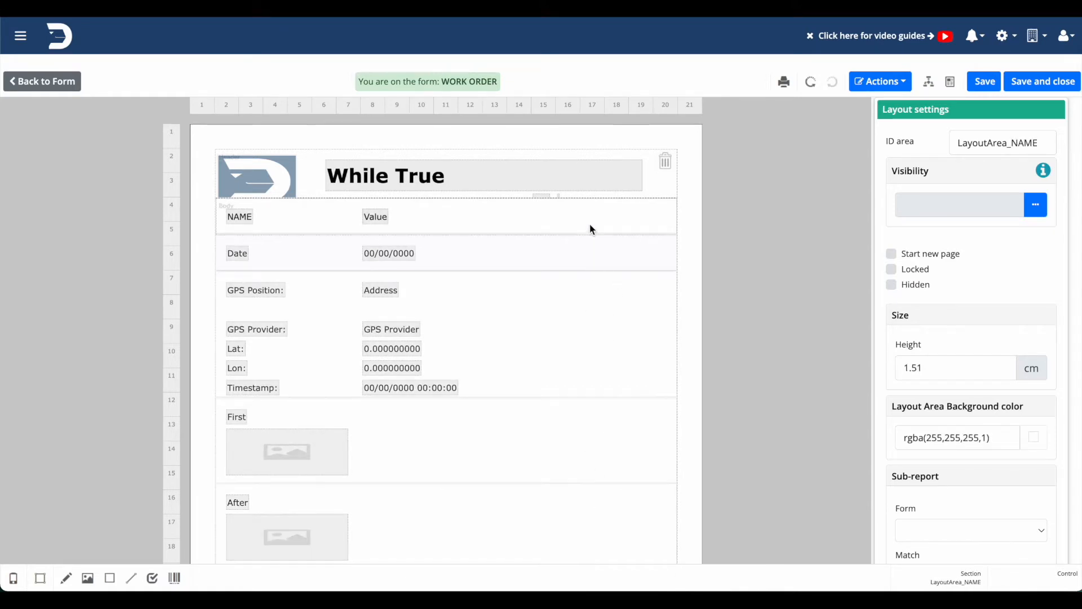
pyautogui.moveTo(673, 234); pyautogui.dragTo(663, 327)
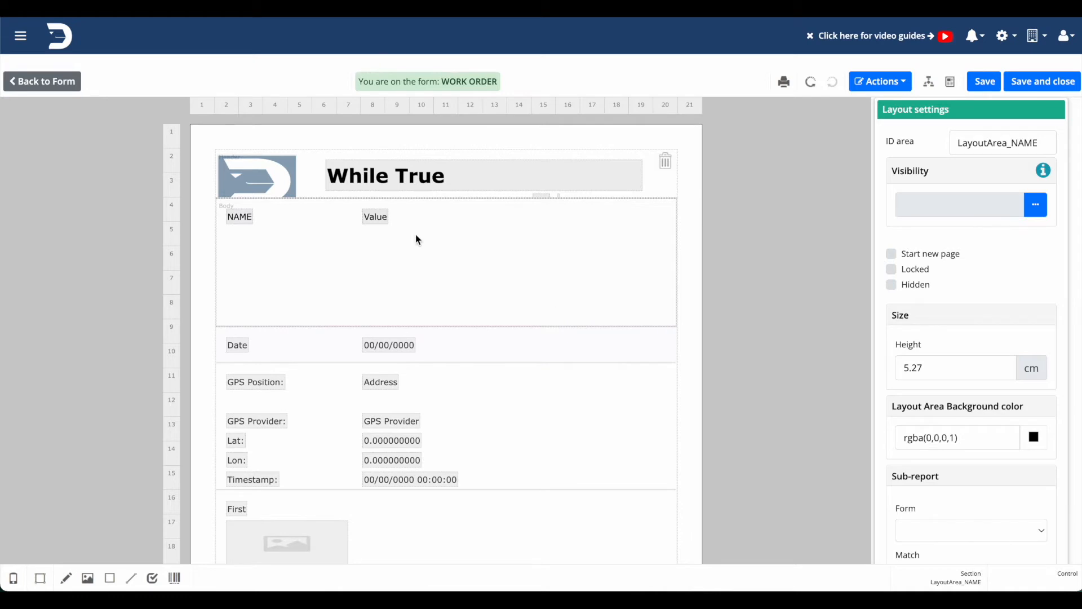
pyautogui.moveTo(110, 577); pyautogui.dragTo(670, 307)
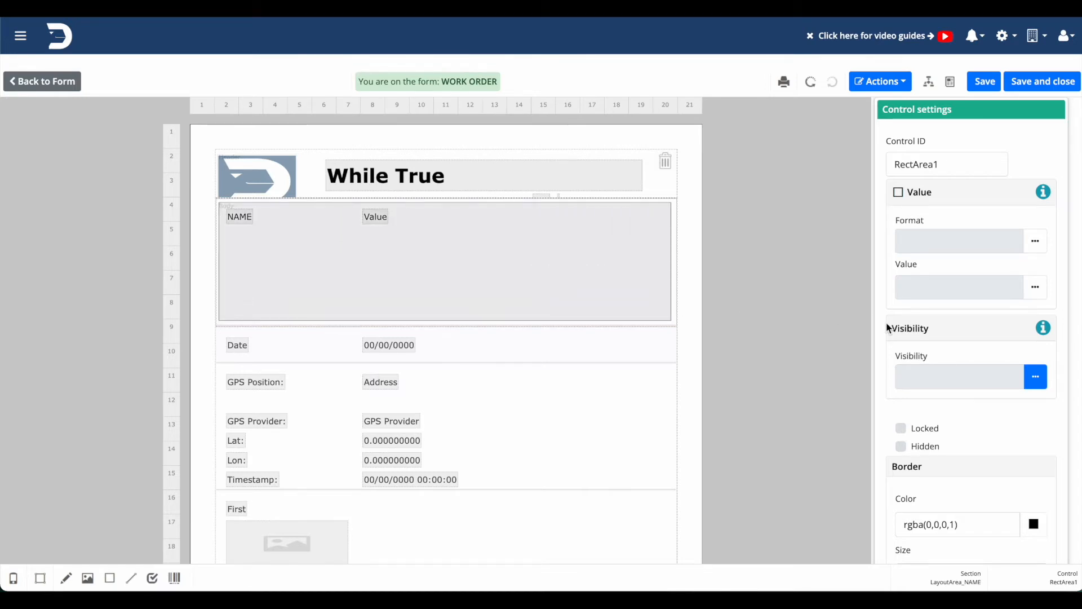
# Position the rectangle at left 0 cm and top 0 cm, and set its width to 19 cm.
pyautogui.scroll(-7, 962, 438)
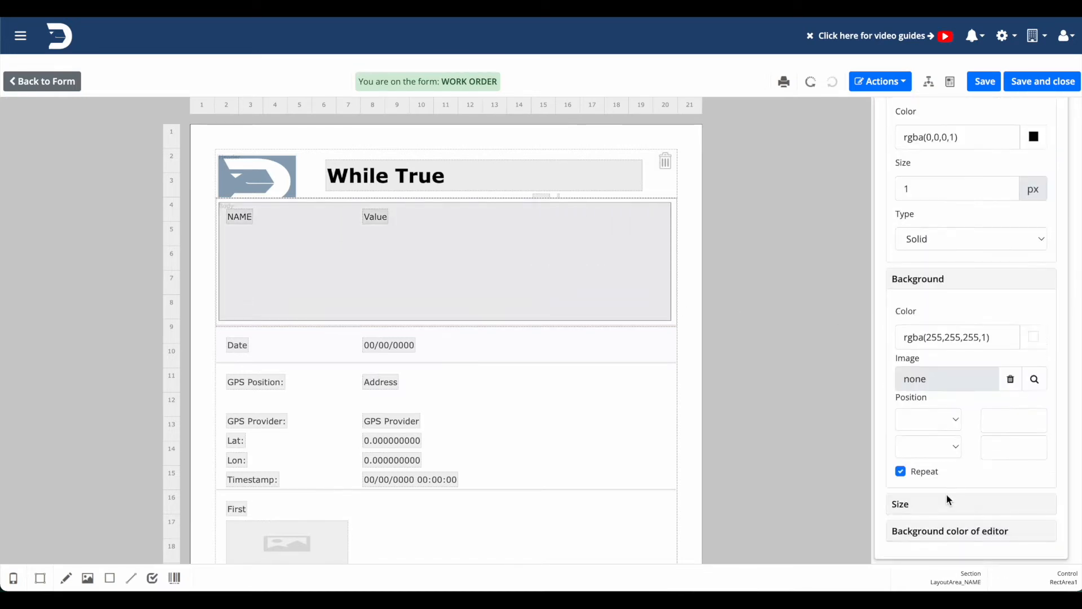
pyautogui.click(949, 499)
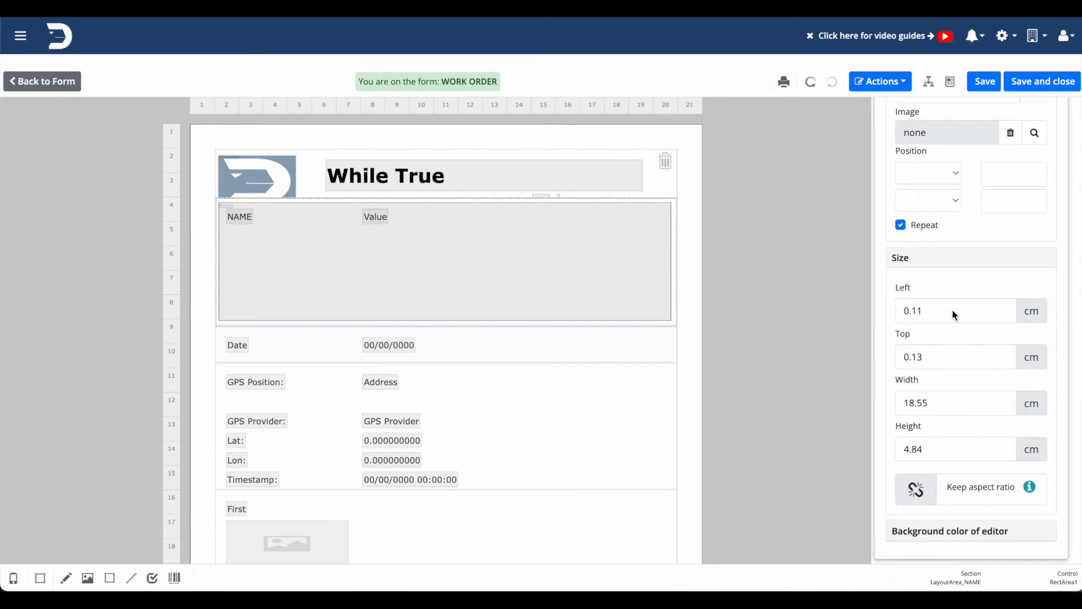
pyautogui.click(938, 310)
pyautogui.write('0')
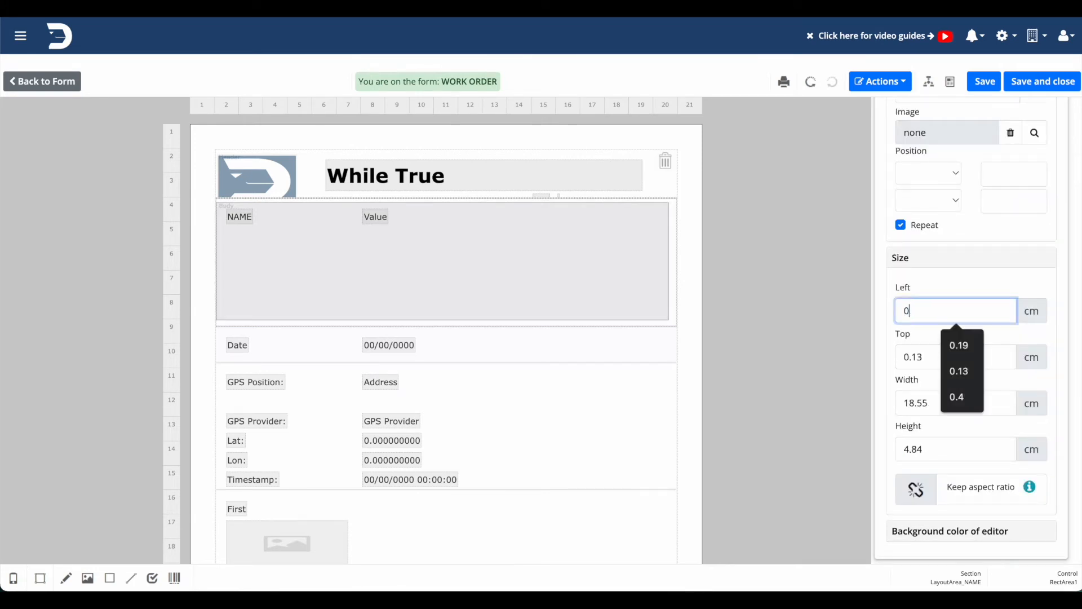
pyautogui.click(912, 346)
pyautogui.write('0')
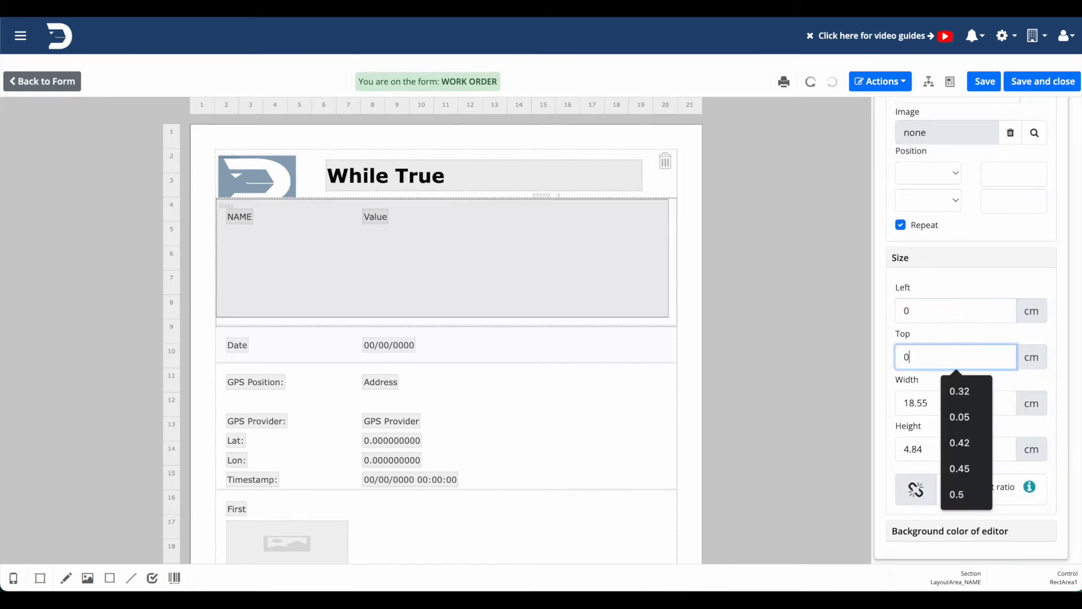
pyautogui.click(918, 400)
pyautogui.write('19')
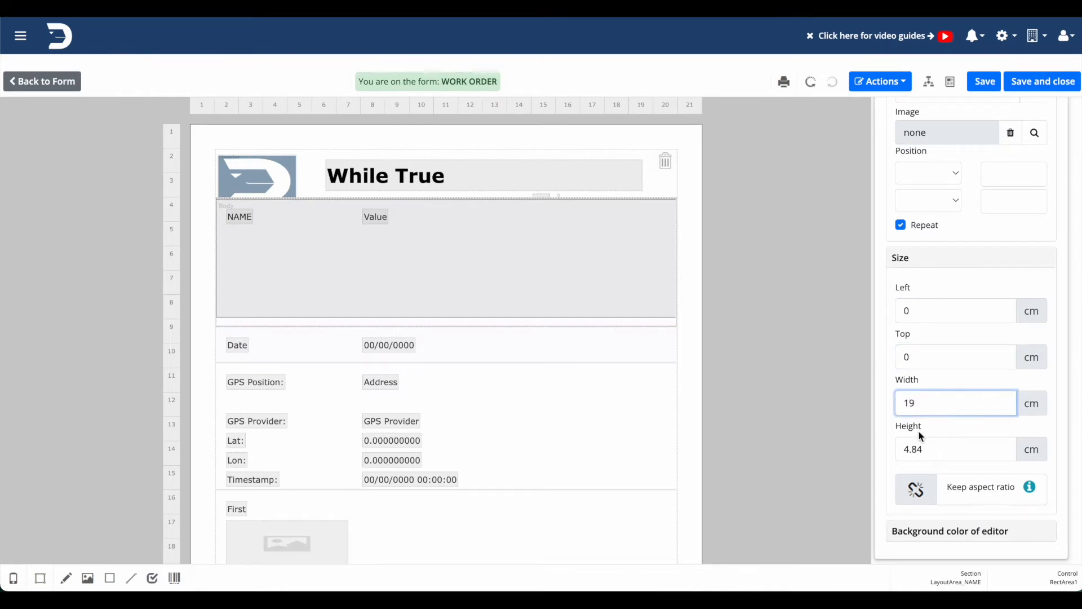
pyautogui.click(925, 451)
pyautogui.click(863, 447)
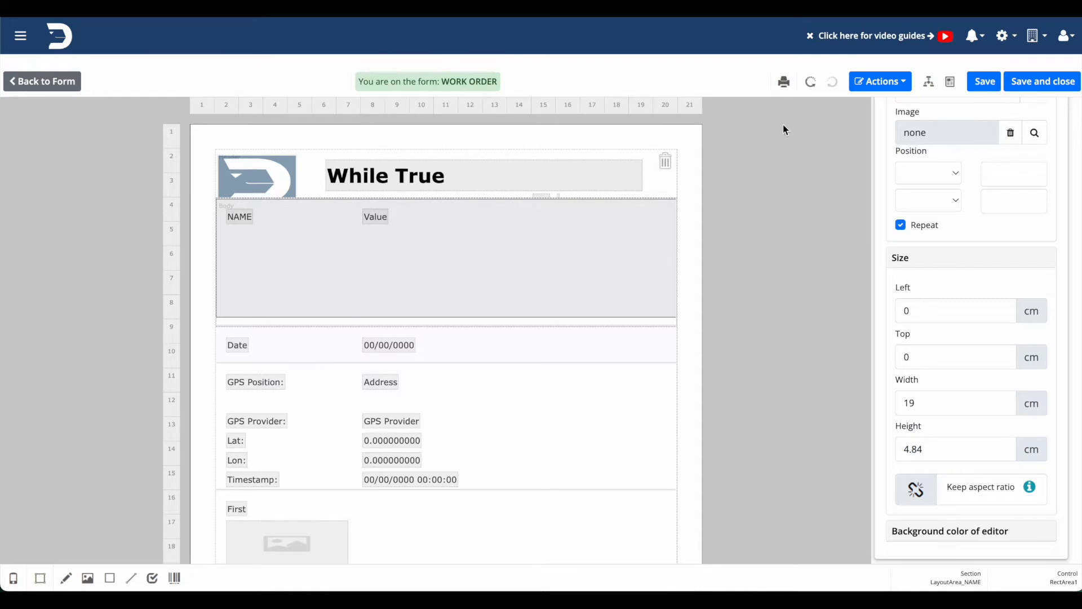
# Generate a print preview in English (United Kingdom) and check how the rectangle and NAME field appear in the PDF.
pyautogui.click(786, 82)
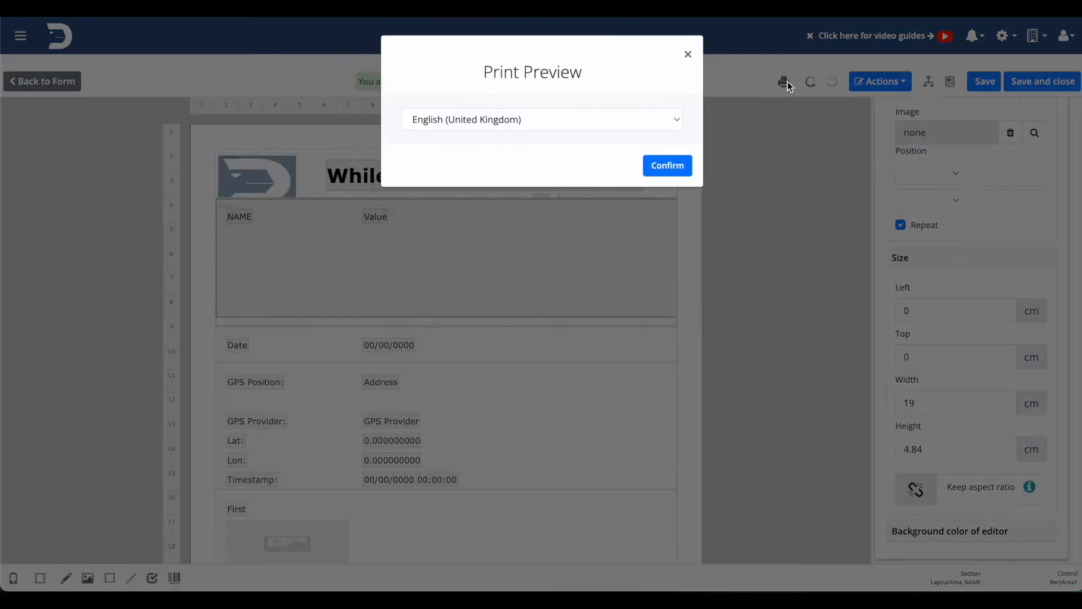
pyautogui.click(684, 165)
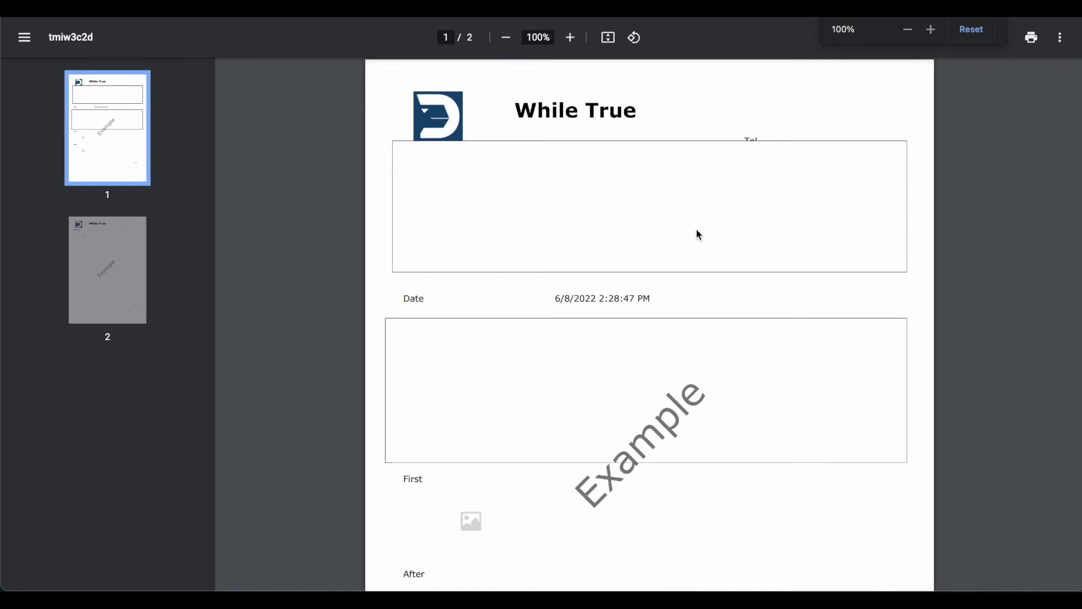
pyautogui.scroll(-1, 685, 212)
pyautogui.scroll(1, 685, 212)
pyautogui.hotkey('ctrl', 'w')
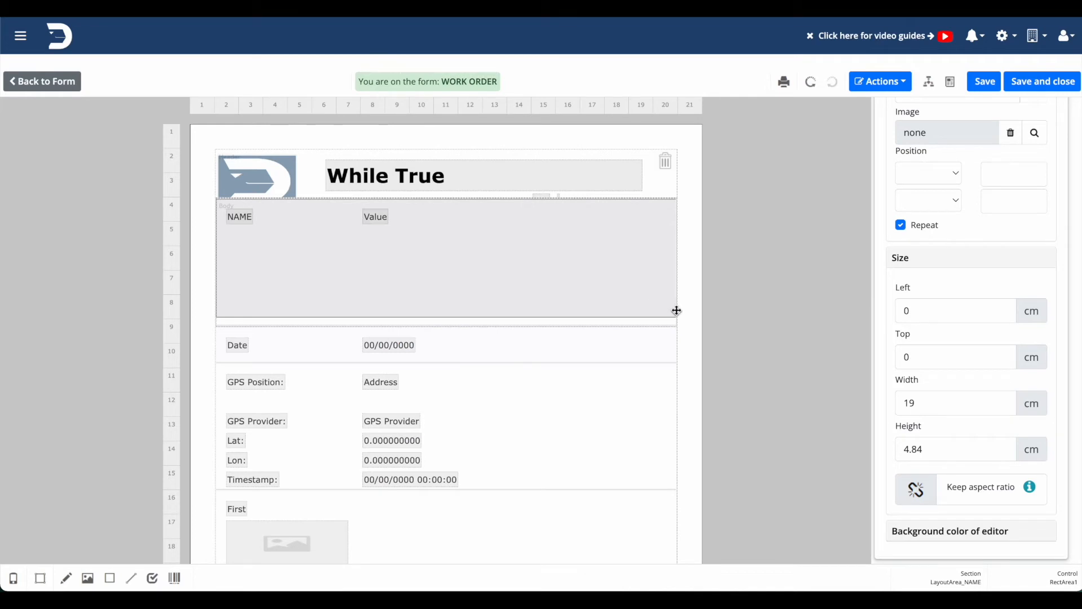
# Reorder the NAME area's controls so RectArea1 comes before the NAME label and value, and preview the PDF.
pyautogui.scroll(7, 962, 215)
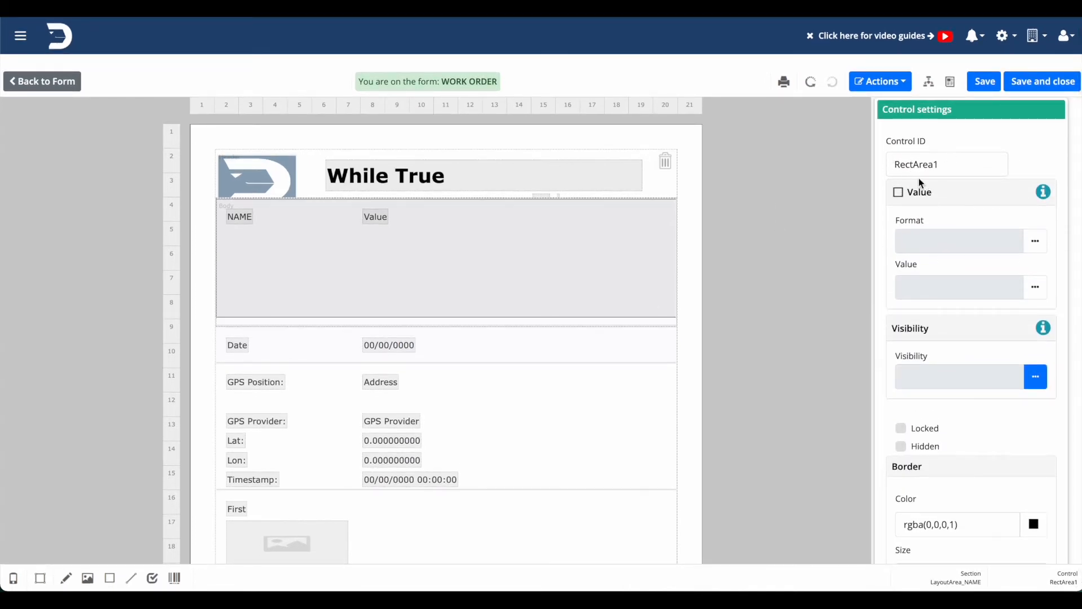
pyautogui.click(929, 82)
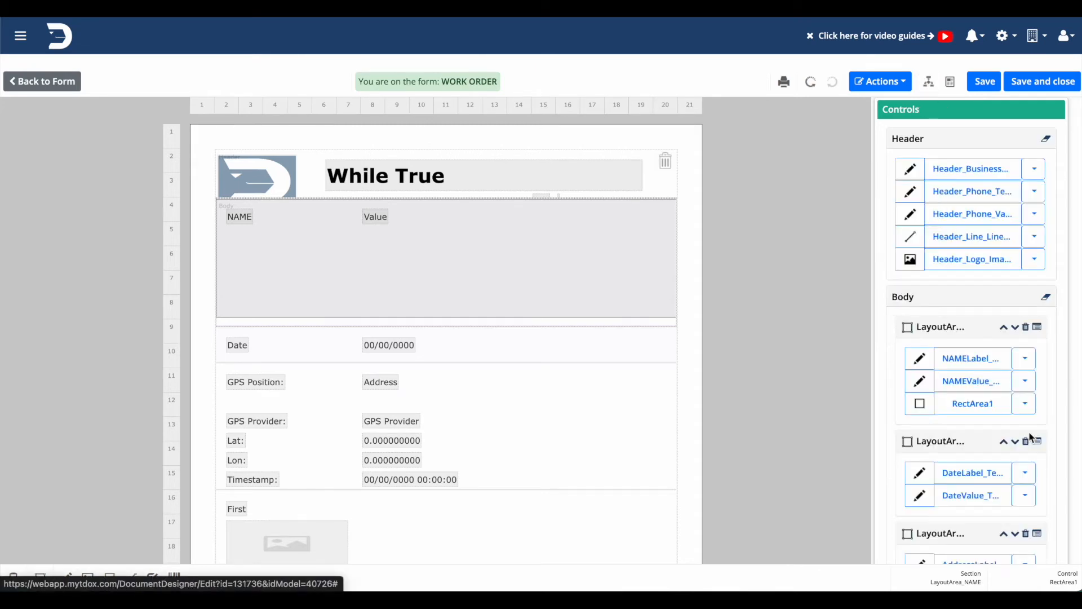
pyautogui.click(1024, 404)
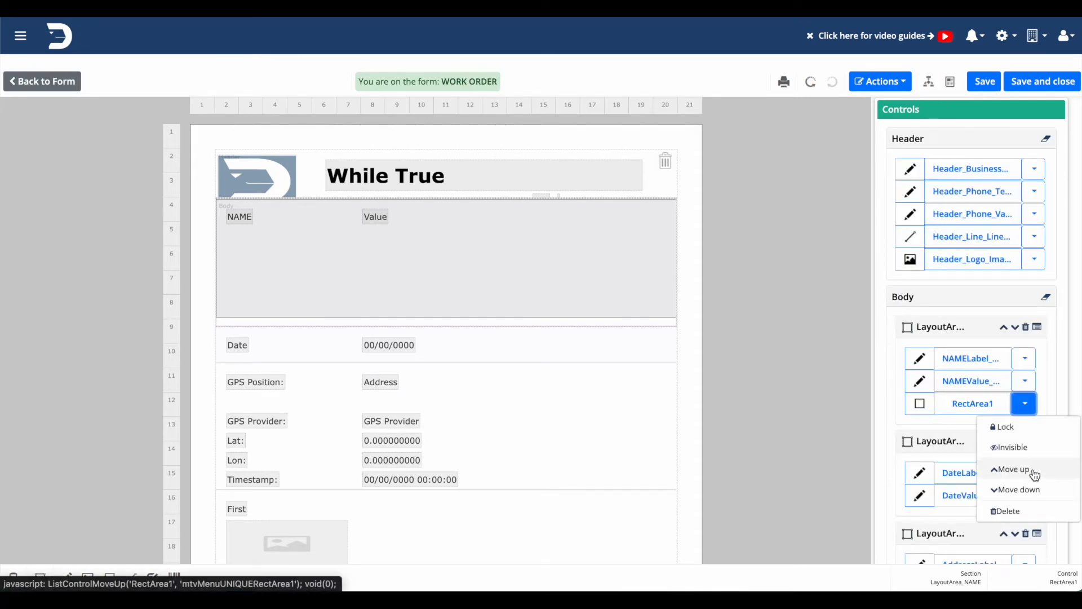
pyautogui.click(1031, 470)
pyautogui.click(1025, 381)
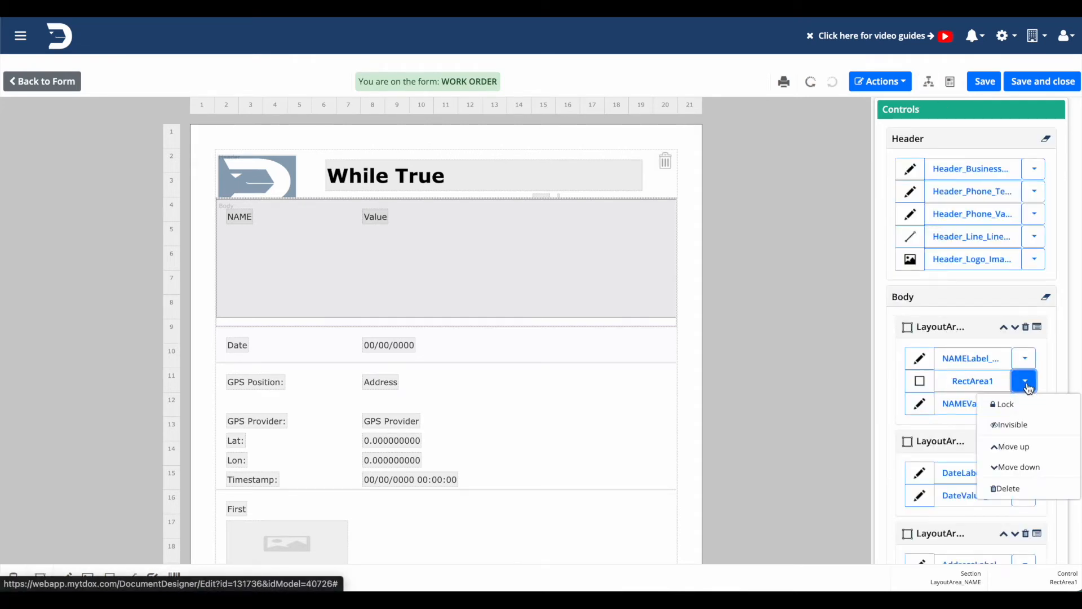
pyautogui.click(1016, 450)
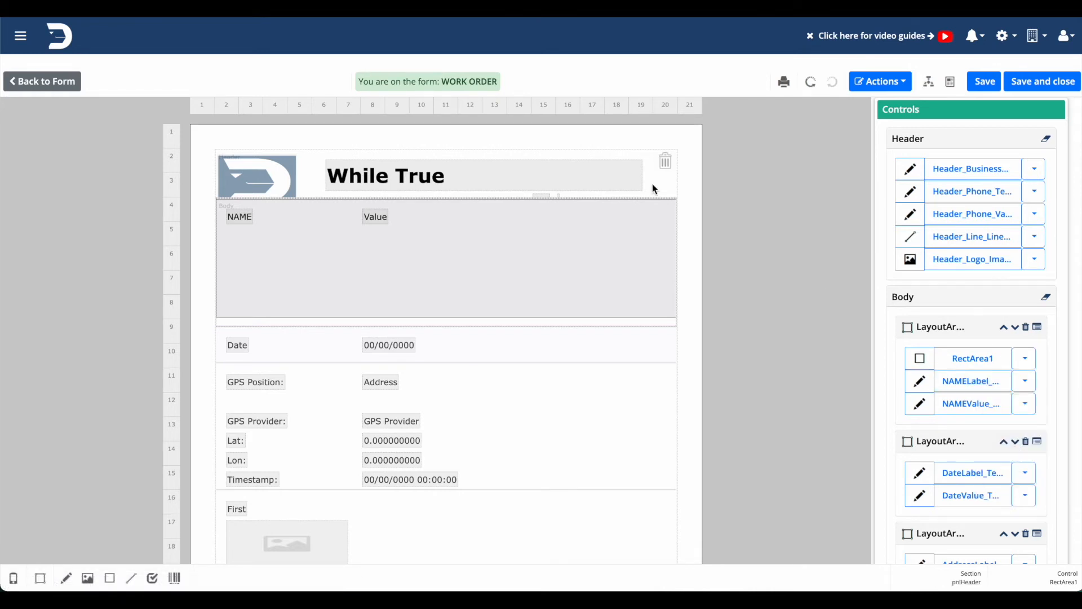
pyautogui.click(784, 82)
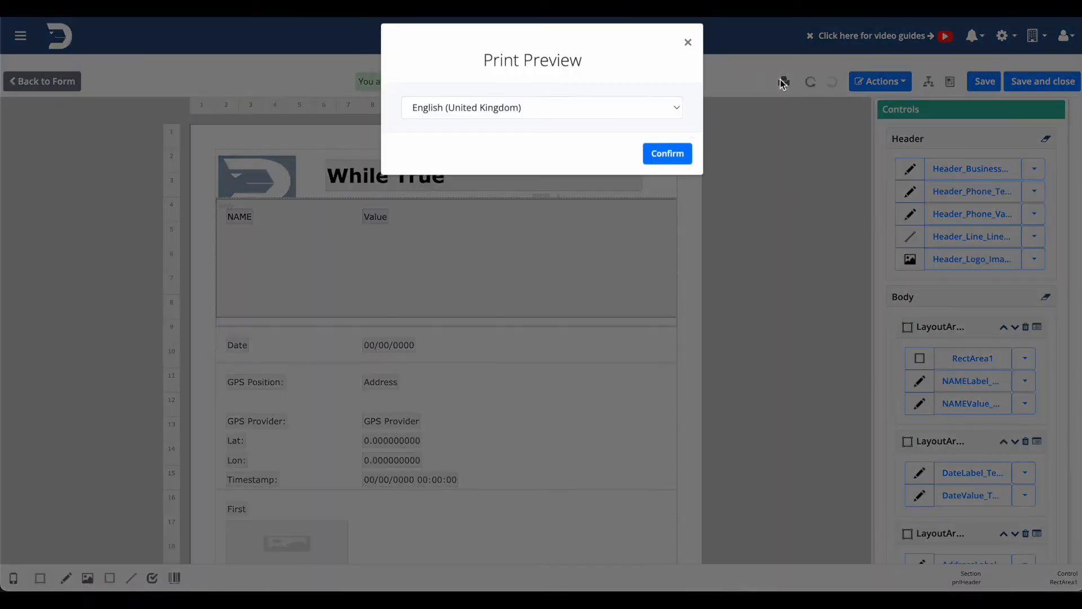
pyautogui.click(678, 167)
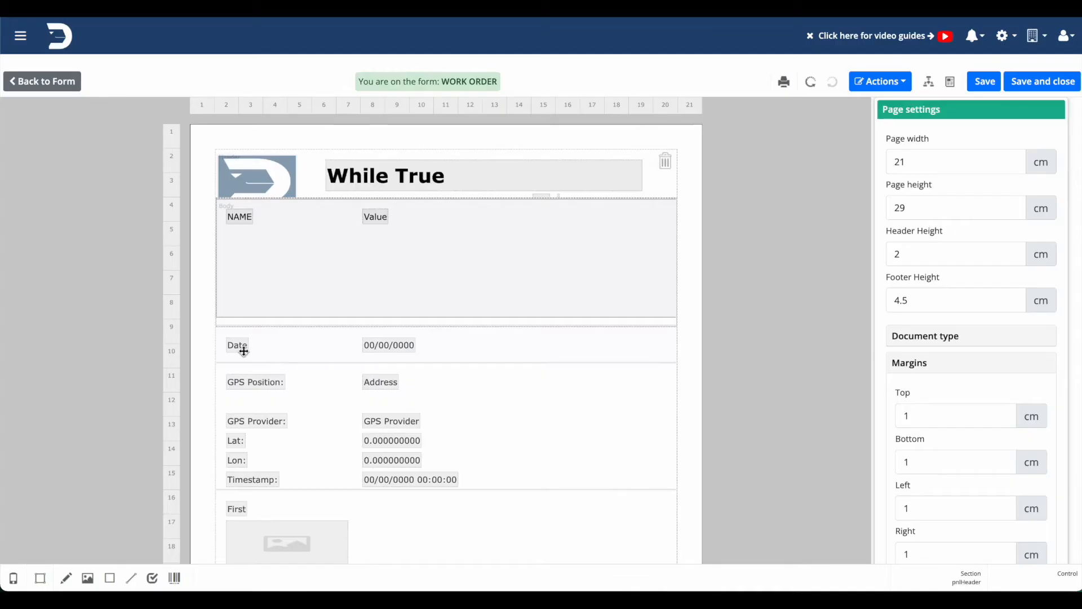
# Move the Date label, the date value and the GPS Position label into the rectangle, stacked below NAME.
pyautogui.moveTo(234, 347); pyautogui.dragTo(234, 241)
pyautogui.moveTo(398, 342); pyautogui.dragTo(393, 248)
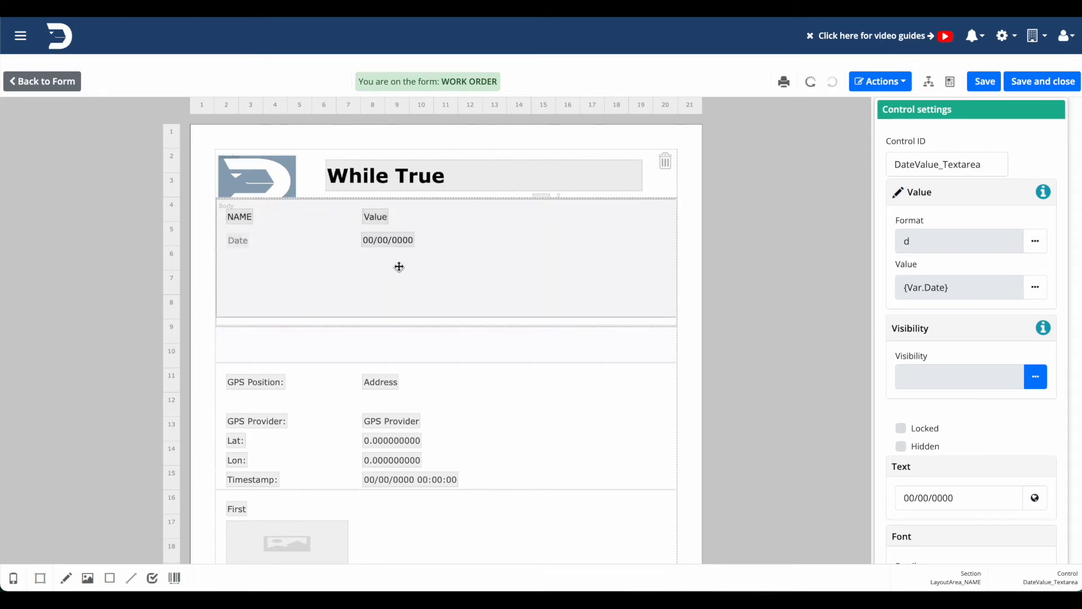
pyautogui.click(405, 276)
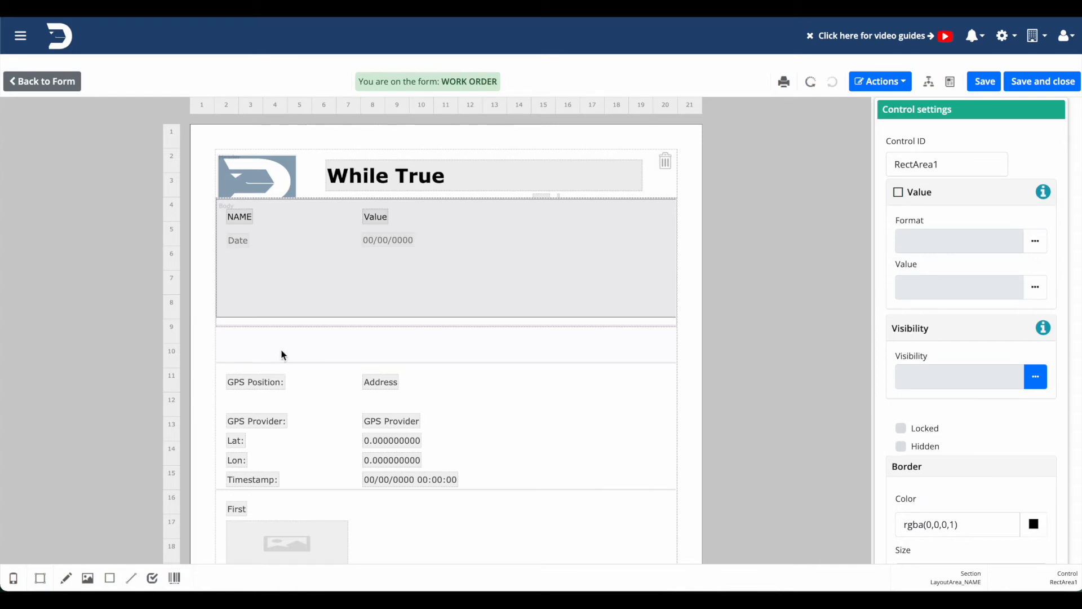
pyautogui.moveTo(273, 381); pyautogui.dragTo(274, 268)
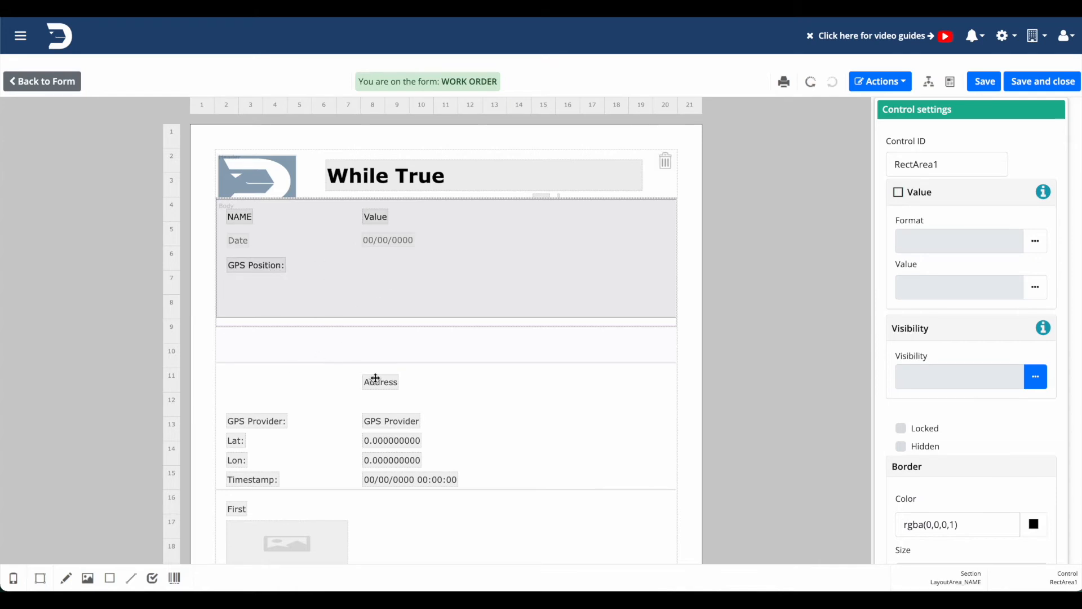
# Move the Address value into the rectangle's right half and shift the date and NAME values into the same column.
pyautogui.moveTo(380, 383); pyautogui.dragTo(521, 266)
pyautogui.moveTo(403, 240); pyautogui.dragTo(543, 239)
pyautogui.moveTo(380, 218); pyautogui.dragTo(518, 216)
# Align the Date and GPS Position labels with the NAME label by setting their left position to 0.4 cm.
pyautogui.click(237, 217)
pyautogui.scroll(-2, 902, 389)
pyautogui.scroll(-10, 902, 389)
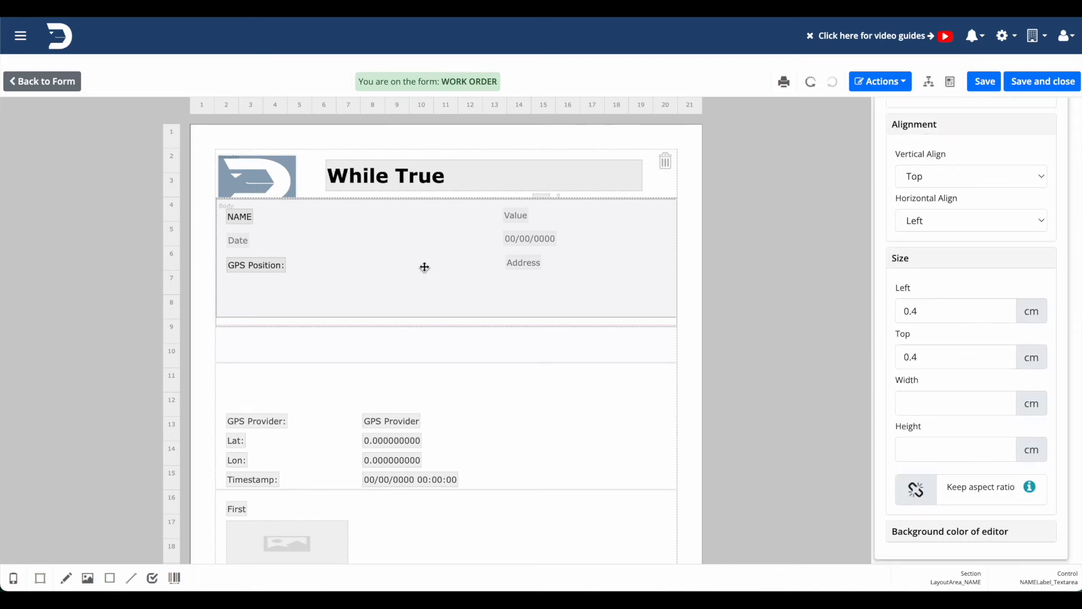
pyautogui.click(237, 240)
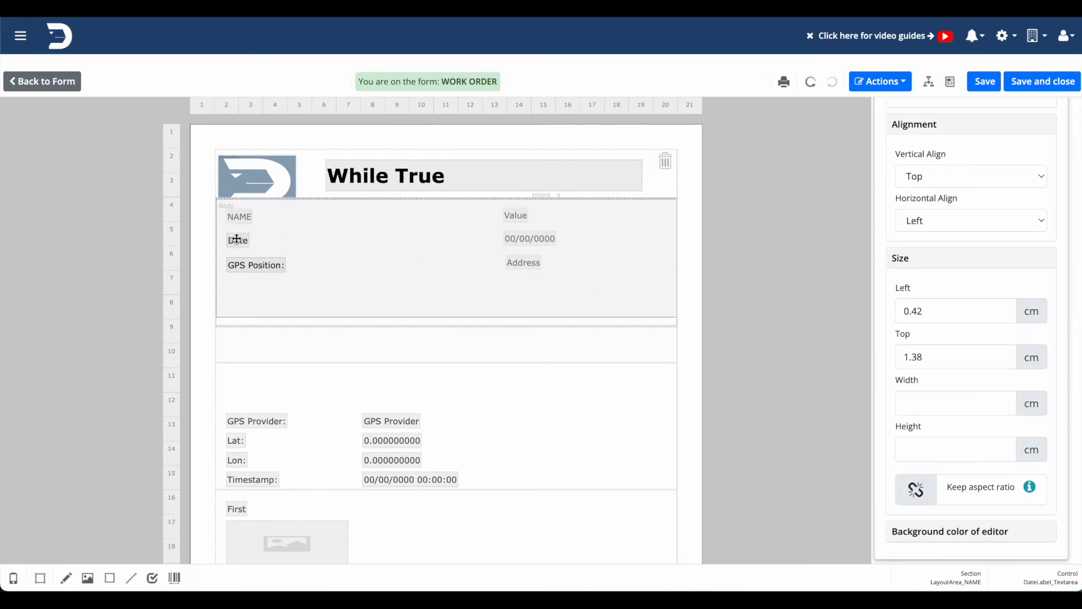
pyautogui.click(942, 311)
pyautogui.click(942, 313)
pyautogui.press('BackSpace')
pyautogui.click(252, 266)
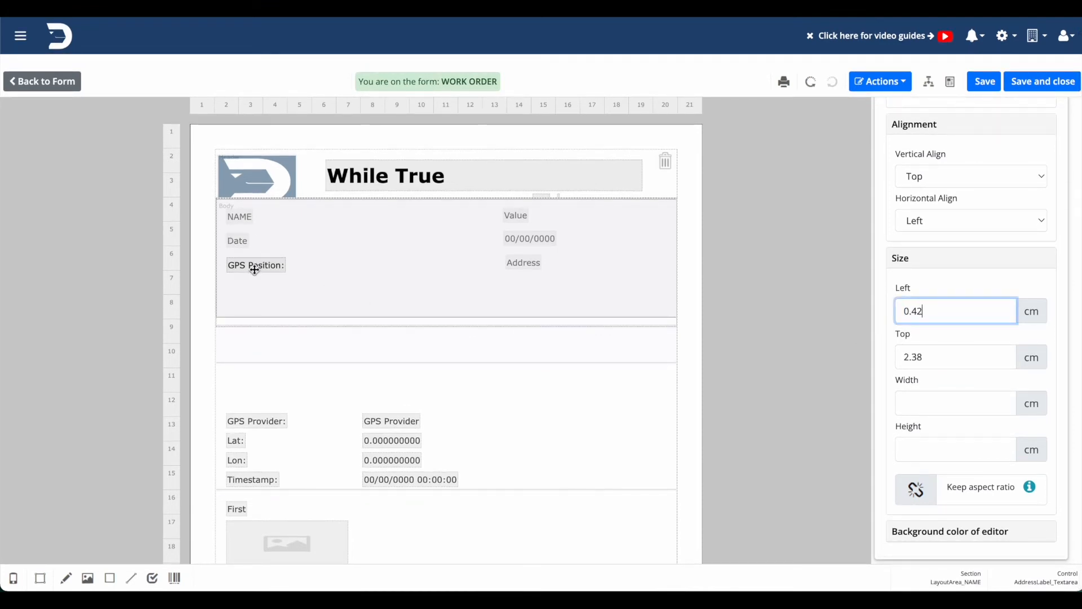
pyautogui.click(955, 316)
pyautogui.click(954, 316)
pyautogui.press('BackSpace')
# Align the date and Address values with the NAME value by setting their left position to 11.75 cm.
pyautogui.click(523, 215)
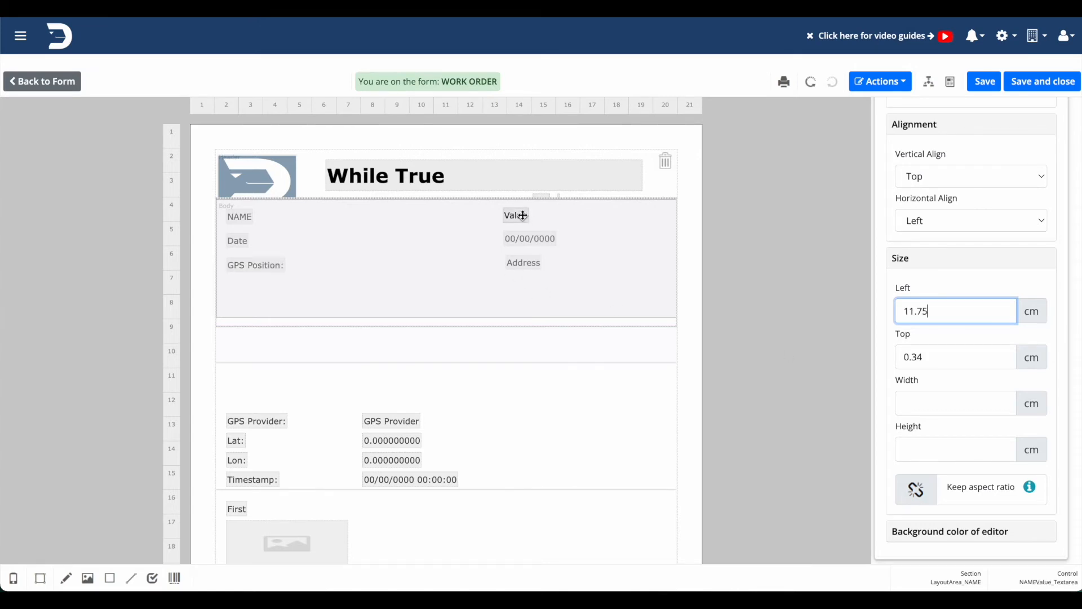
pyautogui.click(524, 239)
pyautogui.doubleClick(947, 310)
pyautogui.click(947, 309)
pyautogui.press('BackSpace')
pyautogui.write('75')
pyautogui.click(524, 260)
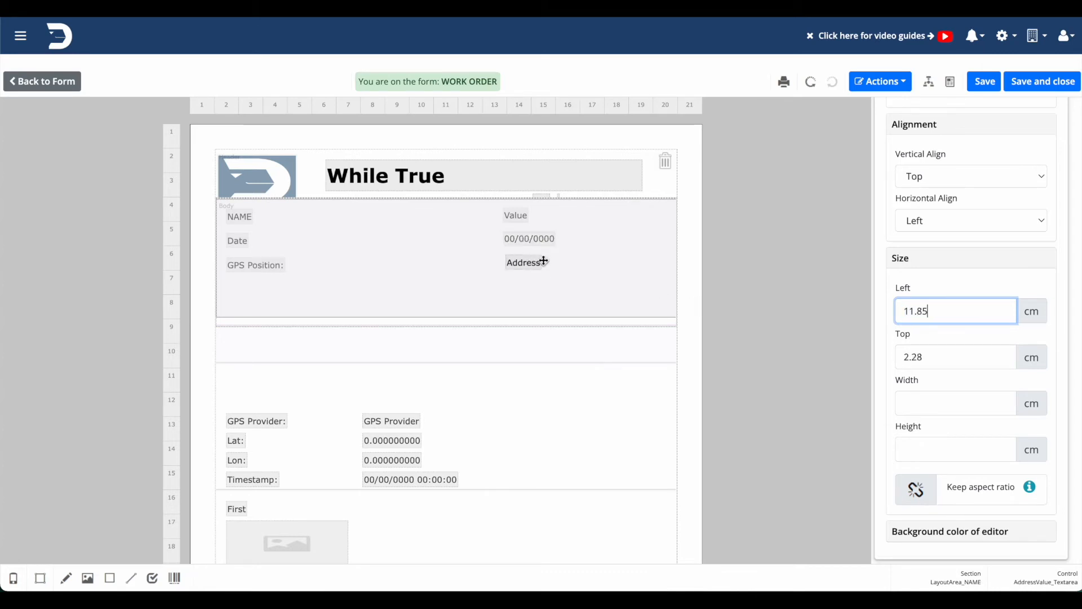
pyautogui.doubleClick(945, 313)
pyautogui.click(945, 313)
pyautogui.press('BackSpace')
pyautogui.press('BackSpace')
pyautogui.write('75')
# Turn off word wrap for the Address, date and NAME values and for the GPS Position, NAME and Date labels.
pyautogui.scroll(5, 947, 315)
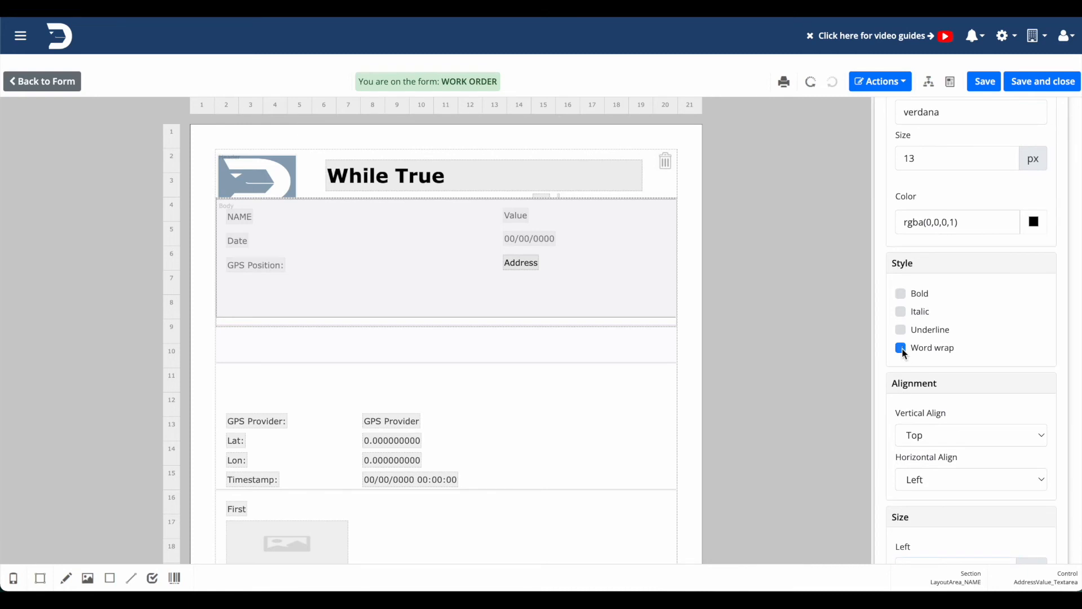
pyautogui.click(523, 239)
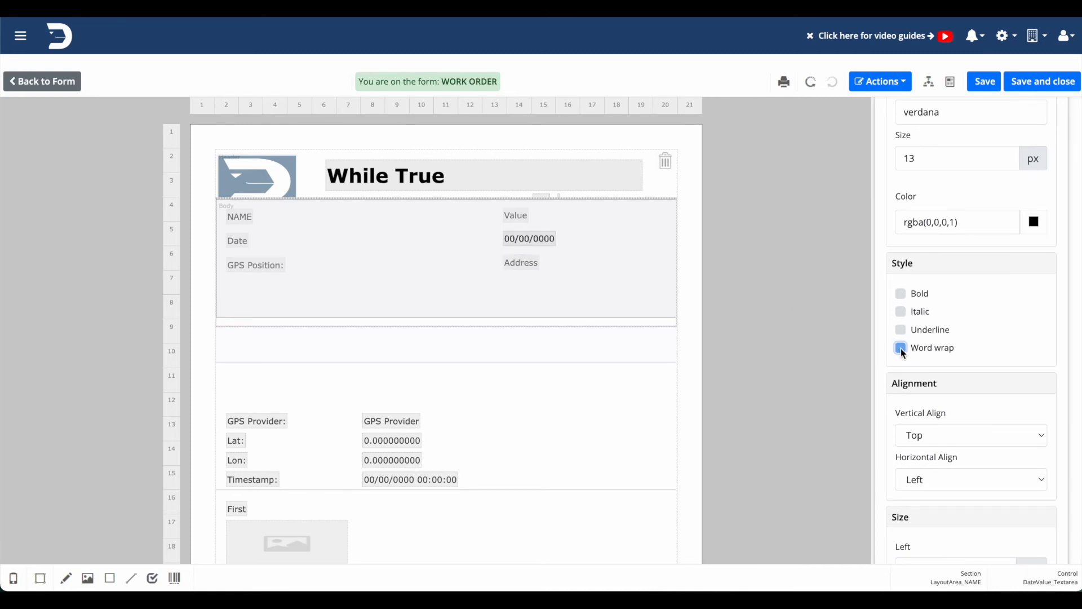
pyautogui.click(515, 216)
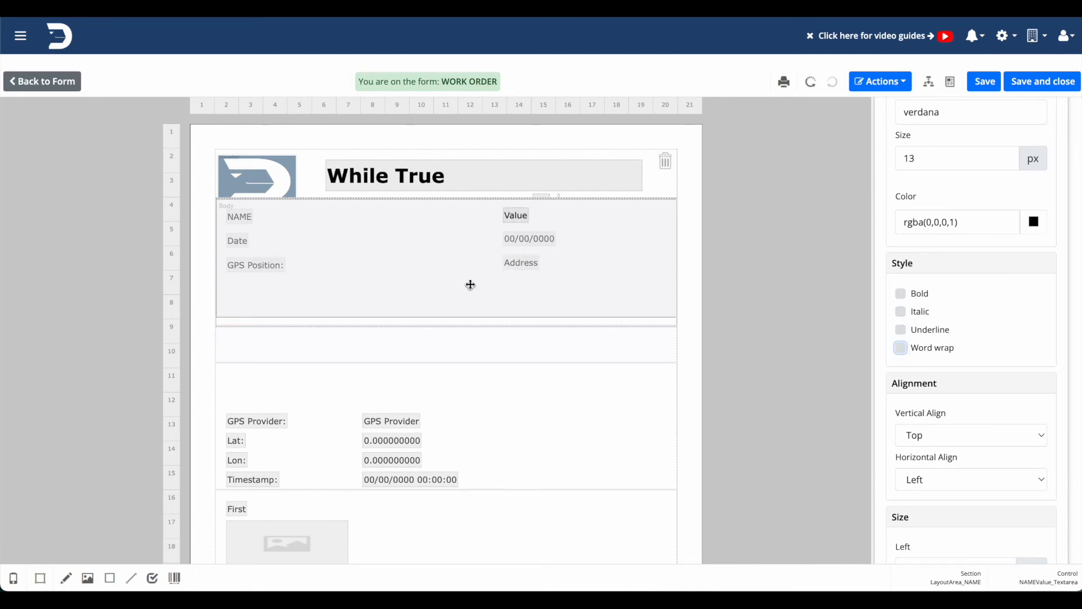
pyautogui.click(273, 266)
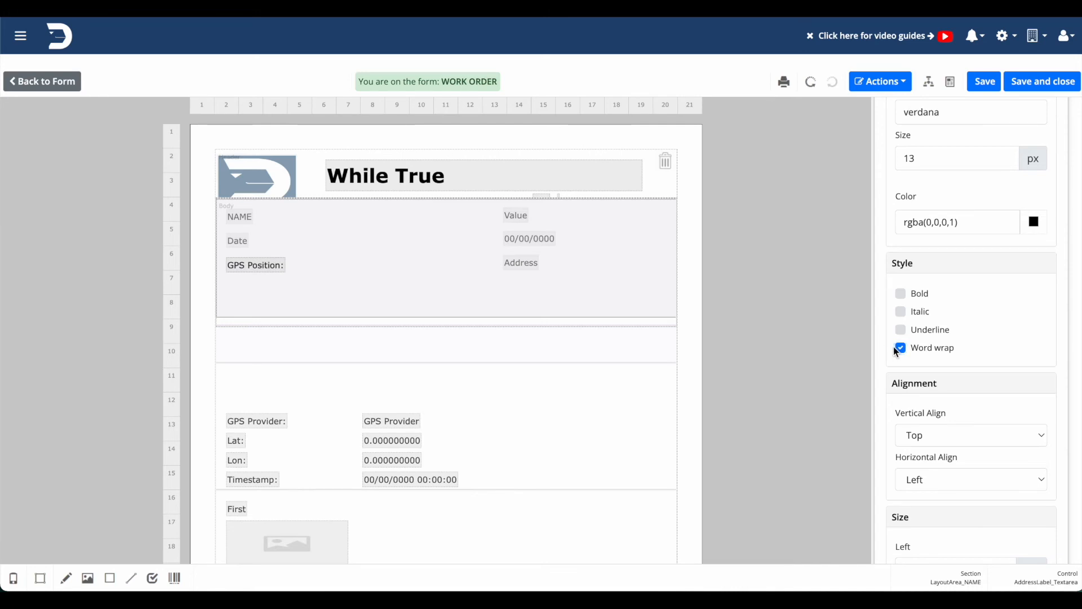
pyautogui.click(237, 216)
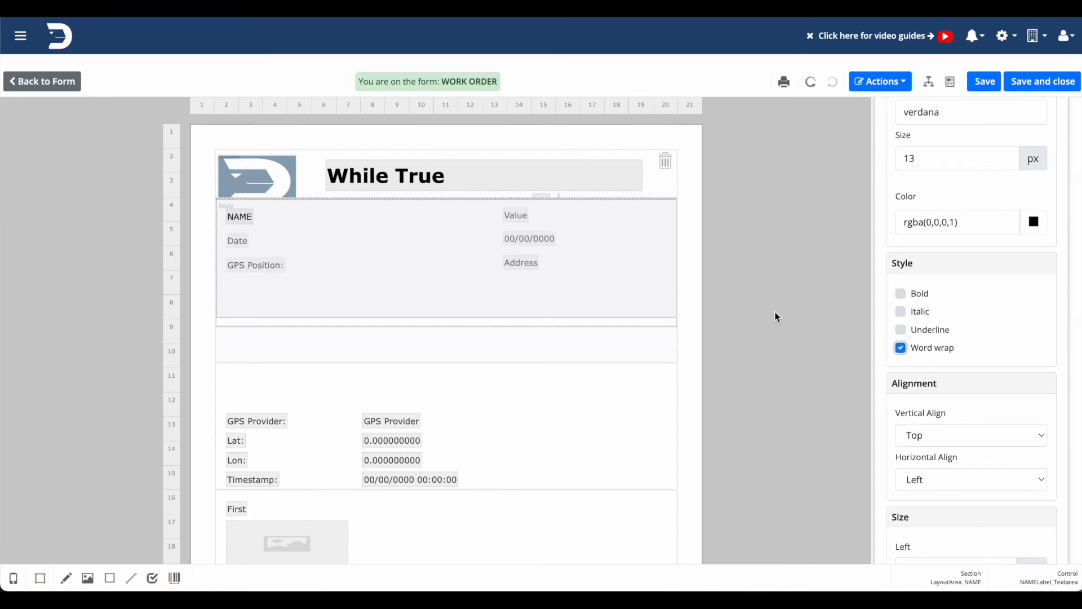
pyautogui.click(237, 240)
# Set the rectangle's height to 3 cm and shrink the NAME layout area to fit it.
pyautogui.click(546, 327)
pyautogui.click(545, 324)
pyautogui.click(525, 289)
pyautogui.scroll(-8, 951, 326)
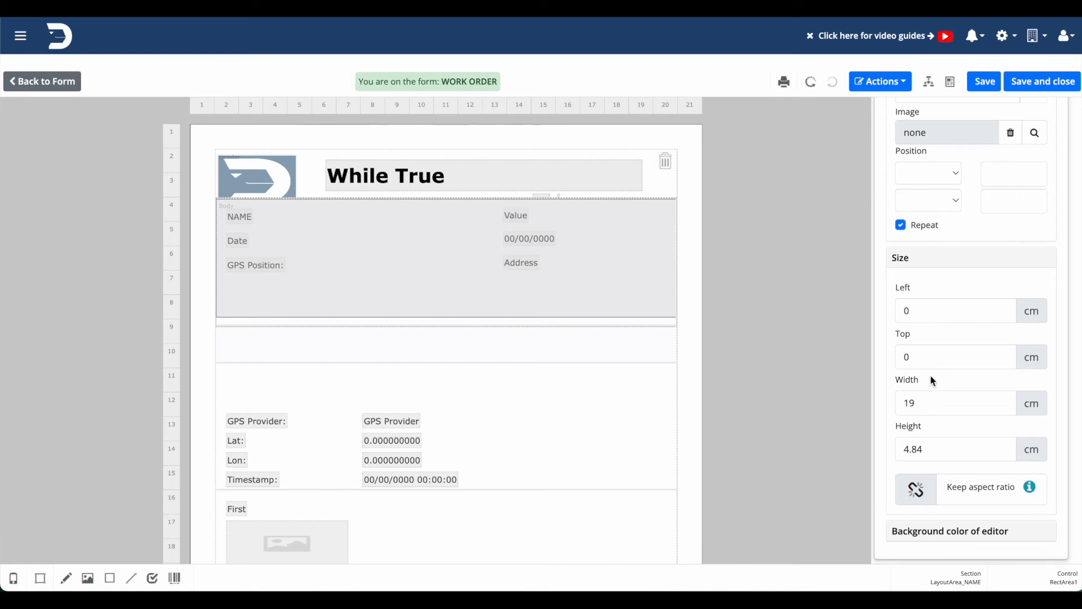
pyautogui.doubleClick(925, 451)
pyautogui.write('3')
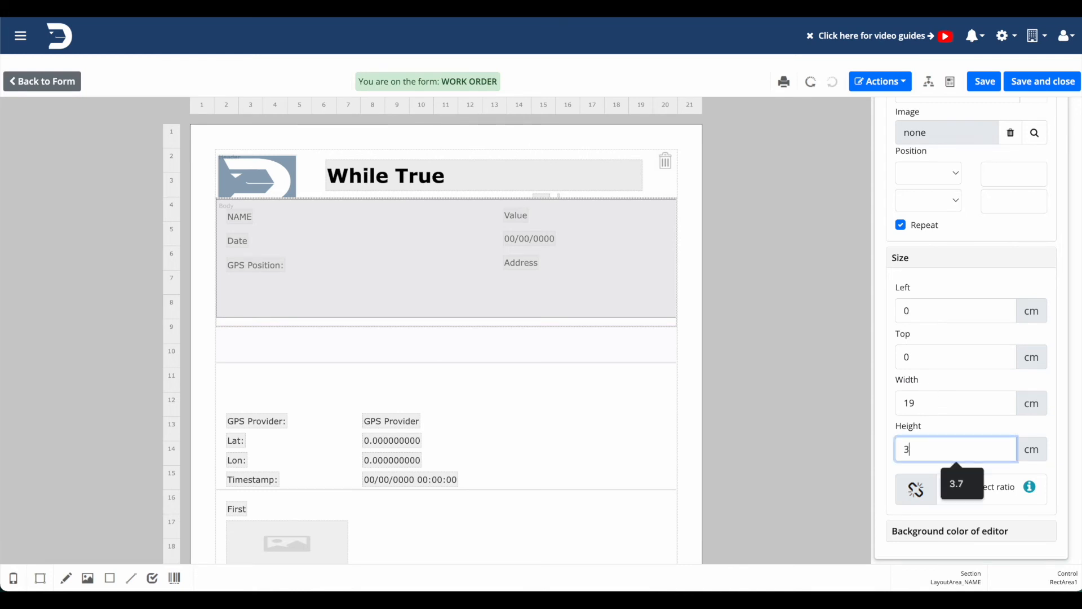
pyautogui.moveTo(667, 326); pyautogui.dragTo(665, 274)
# Remove the emptied Date layout area below the rectangle.
pyautogui.click(654, 294)
pyautogui.rightClick(654, 294)
pyautogui.click(691, 379)
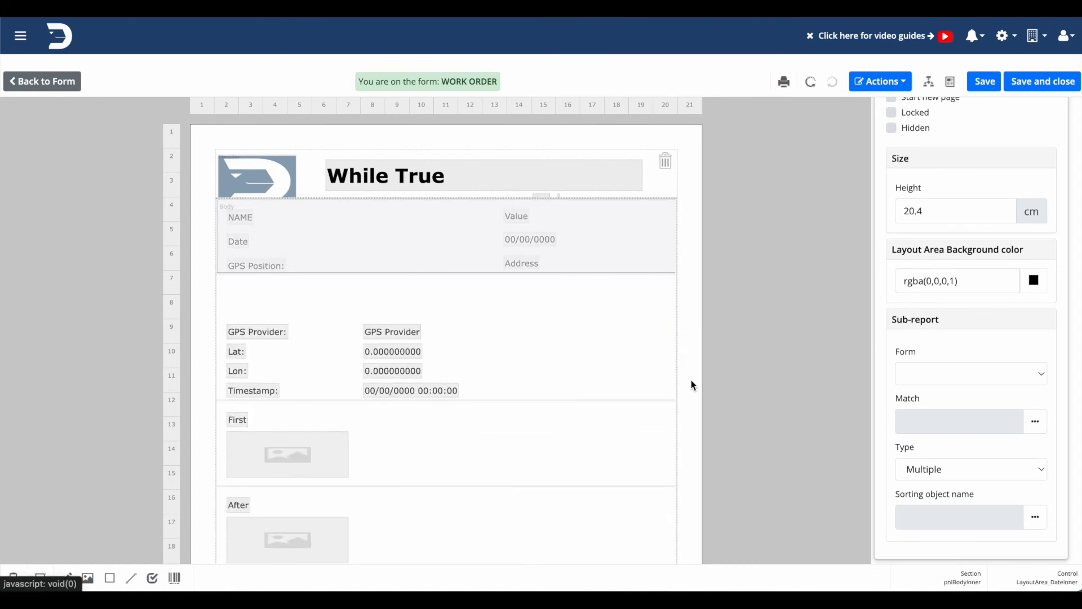
pyautogui.click(552, 340)
# Add a line inside the rectangle and set its Start X to 9.5 cm and Start Y to 0 cm.
pyautogui.moveTo(131, 578); pyautogui.dragTo(382, 222)
pyautogui.scroll(-1, 905, 364)
pyautogui.scroll(-3, 905, 364)
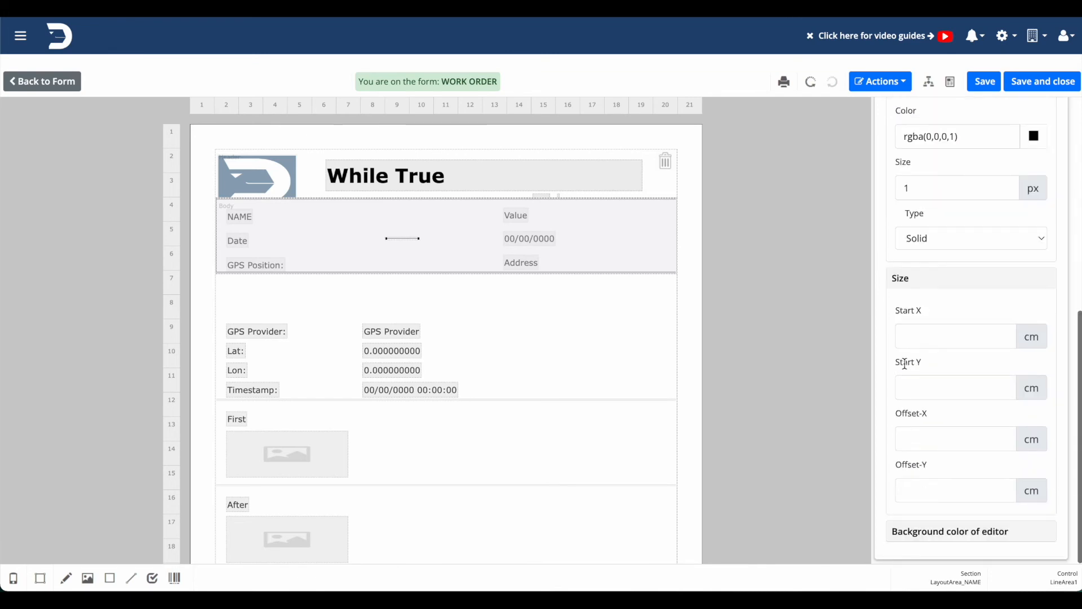
pyautogui.click(920, 339)
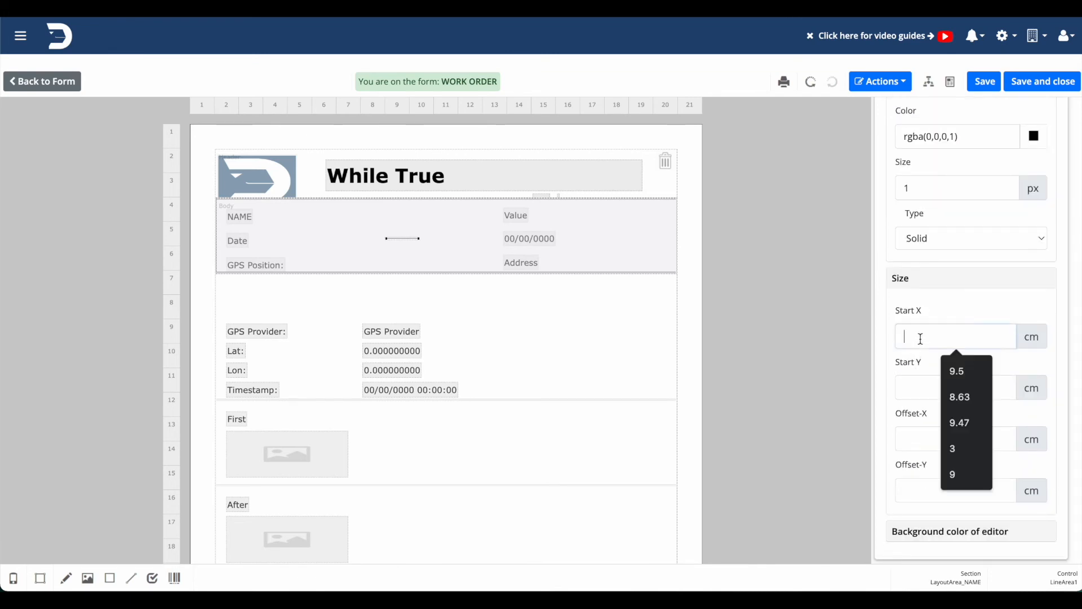
pyautogui.click(961, 370)
pyautogui.click(953, 389)
pyautogui.click(952, 389)
pyautogui.doubleClick(951, 389)
pyautogui.write('0')
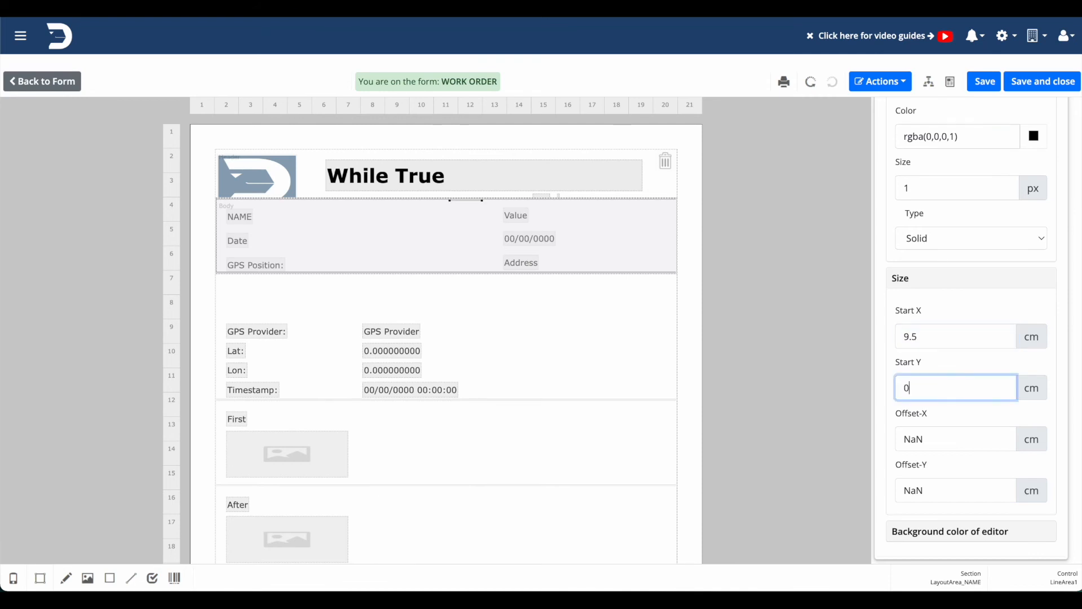
# Make the line a vertical divider by setting its Offset-X to 0 cm and Offset-Y to 3 cm.
pyautogui.doubleClick(944, 434)
pyautogui.write('0')
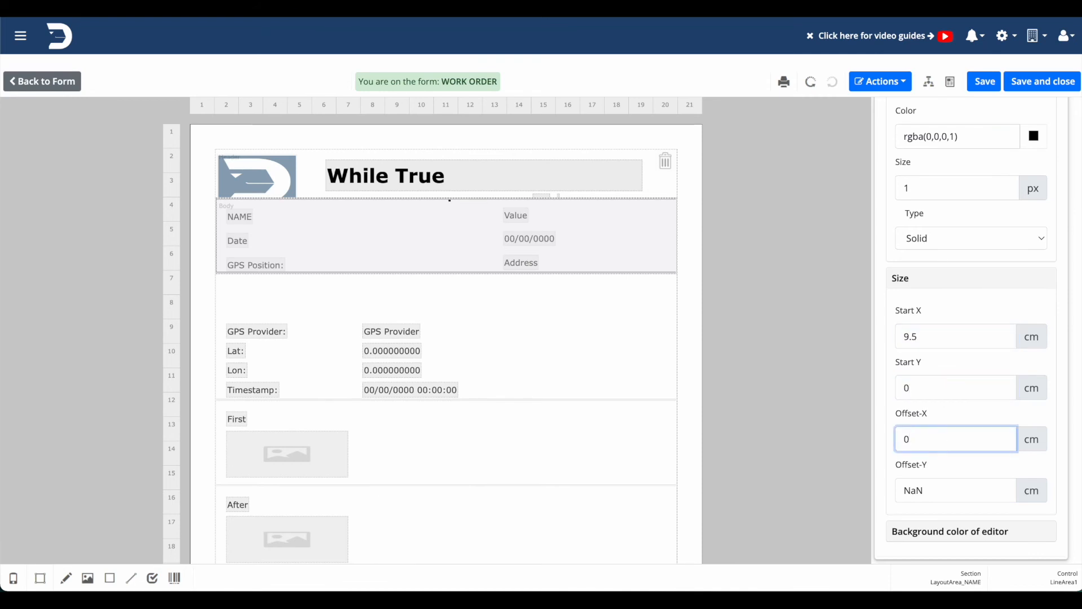
pyautogui.doubleClick(948, 496)
pyautogui.write('3')
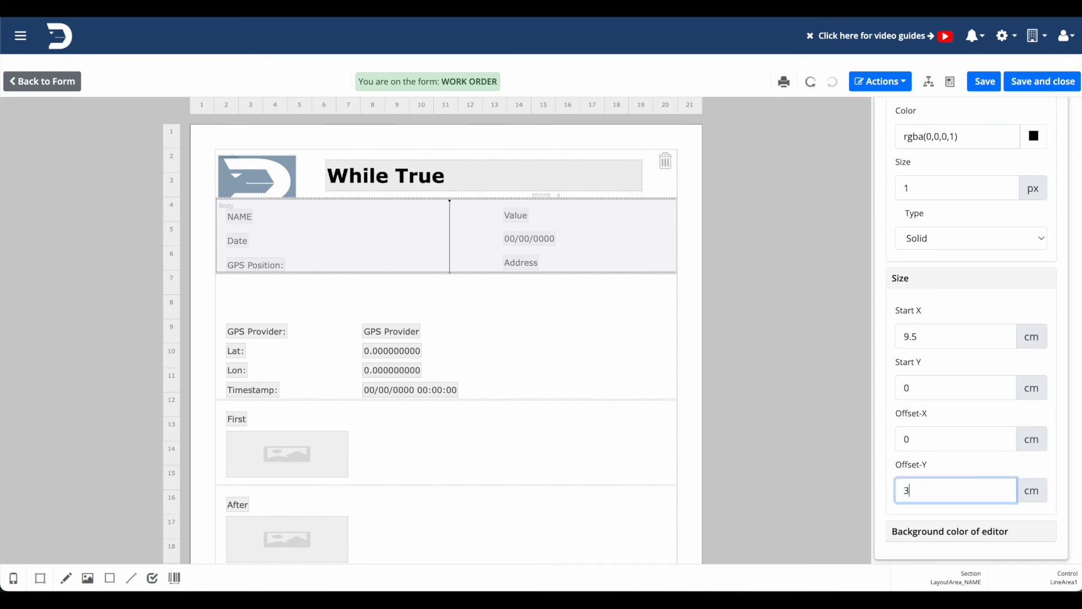
pyautogui.click(882, 471)
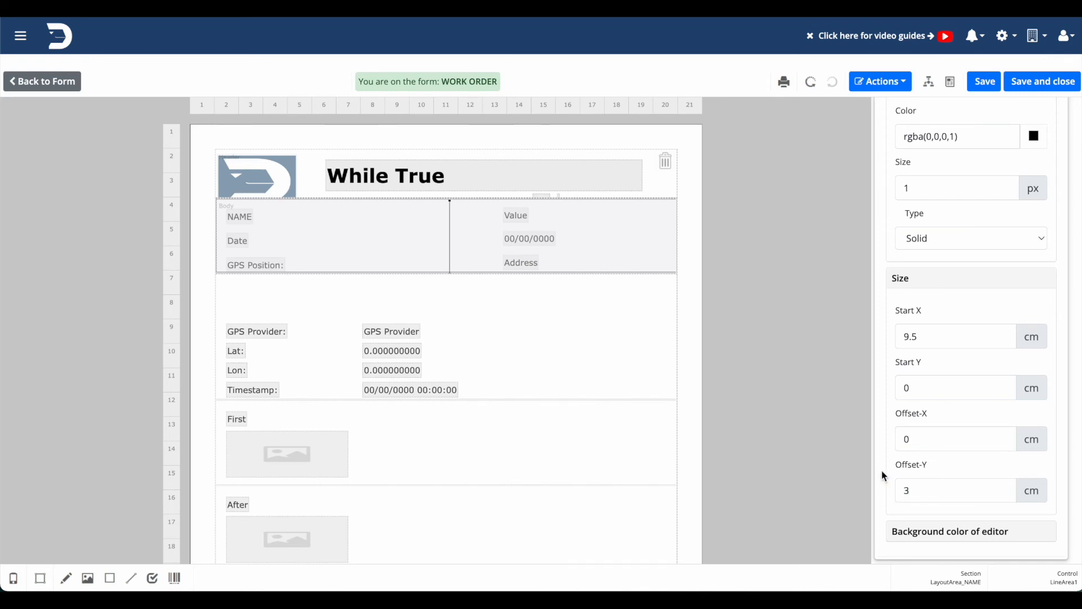
# Remove the Address layout area containing the leftover GPS Provider, Lat, Lon and Timestamp fields.
pyautogui.rightClick(532, 354)
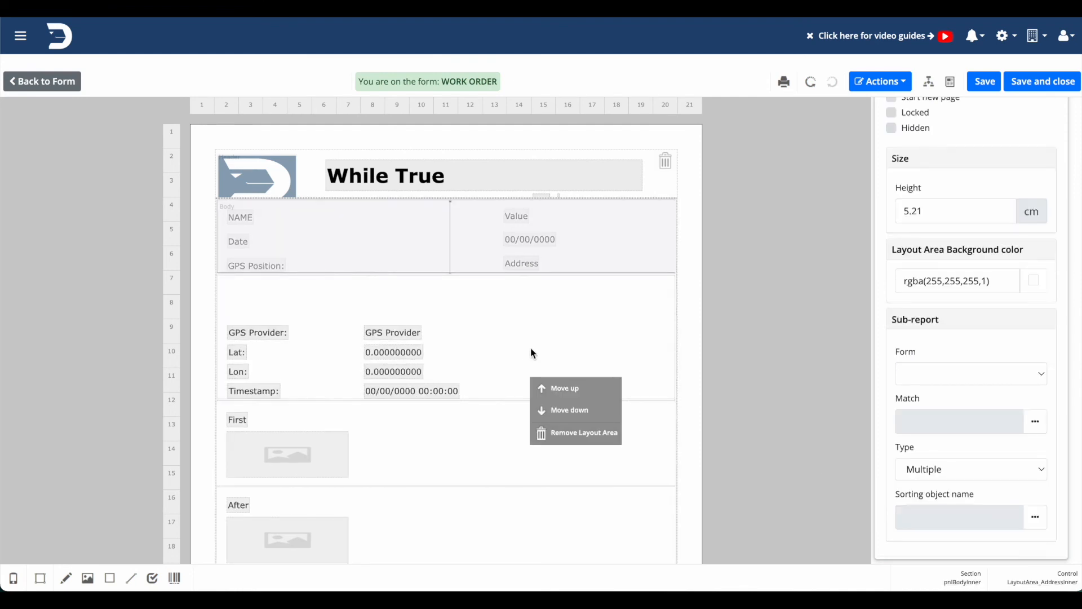
pyautogui.click(560, 435)
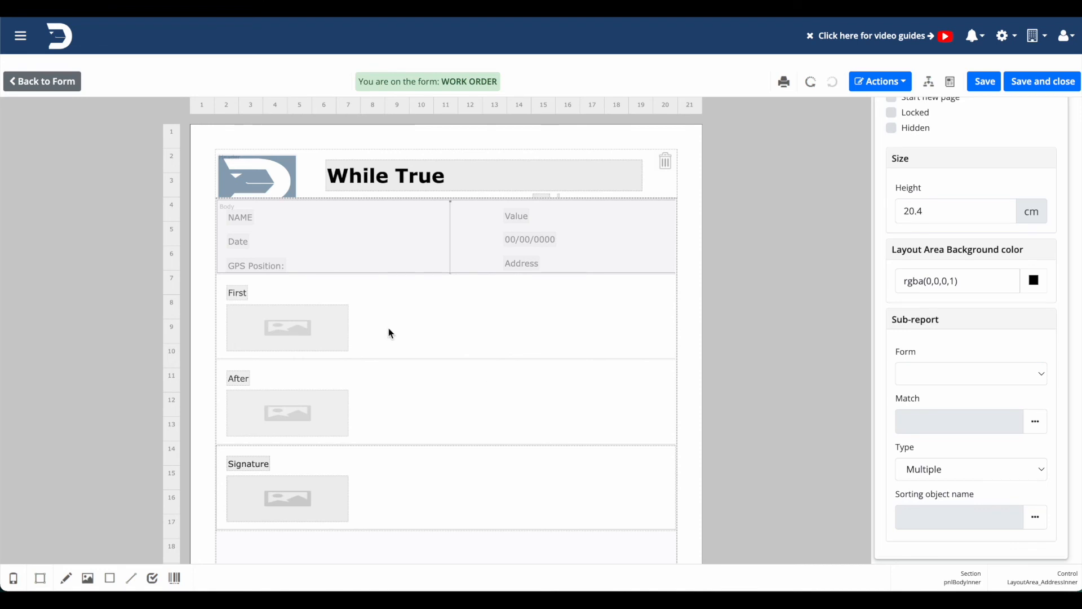
# Move the After label and its image together into the right half of the First layout area.
pyautogui.click(266, 414)
pyautogui.click(238, 377)
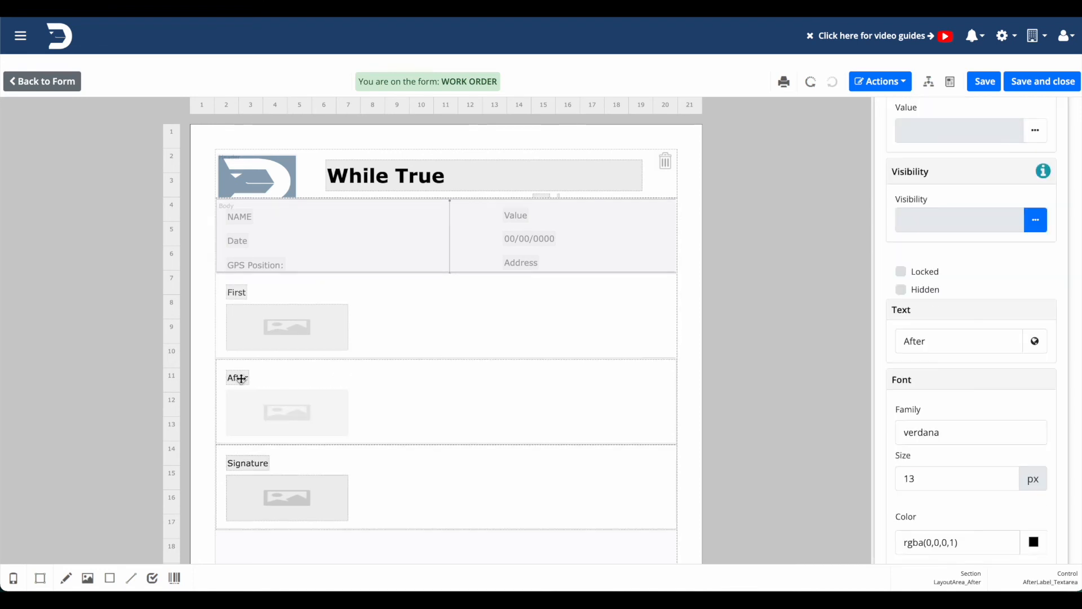
pyautogui.click(261, 406)
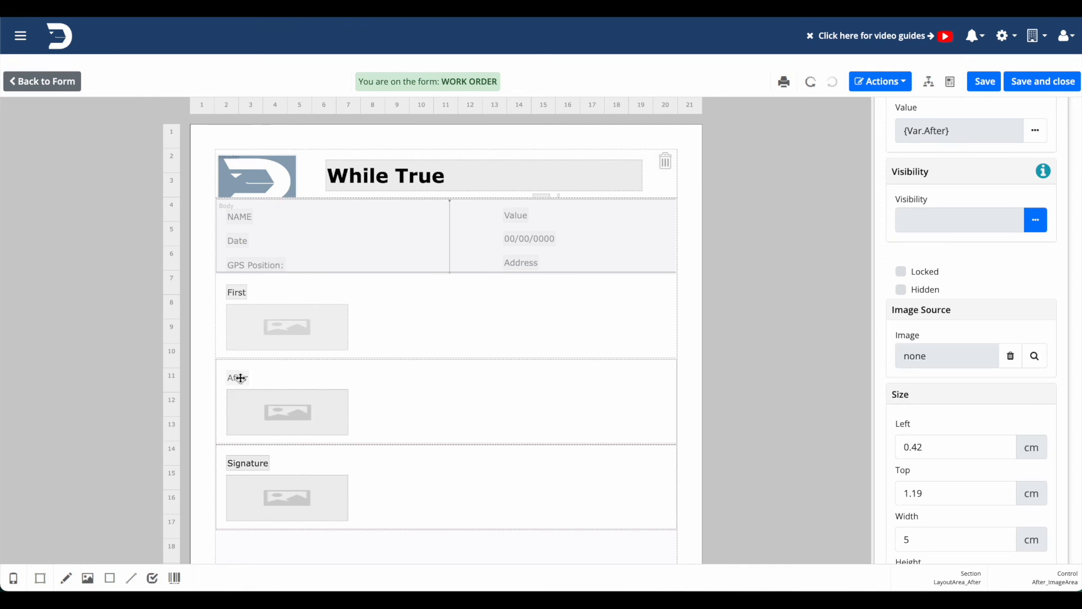
pyautogui.click(238, 376)
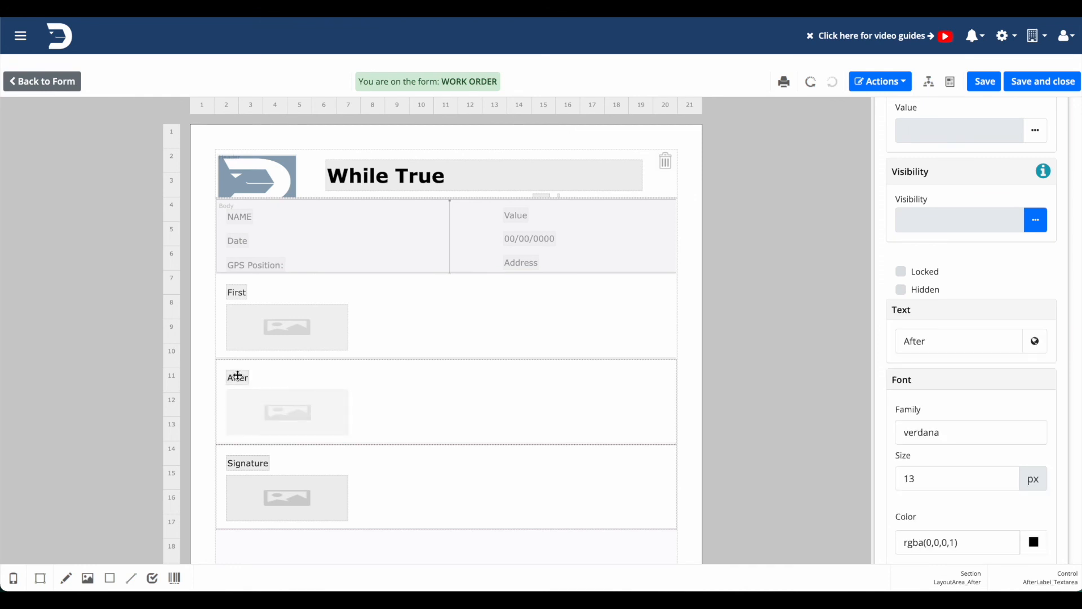
pyautogui.rightClick(253, 410)
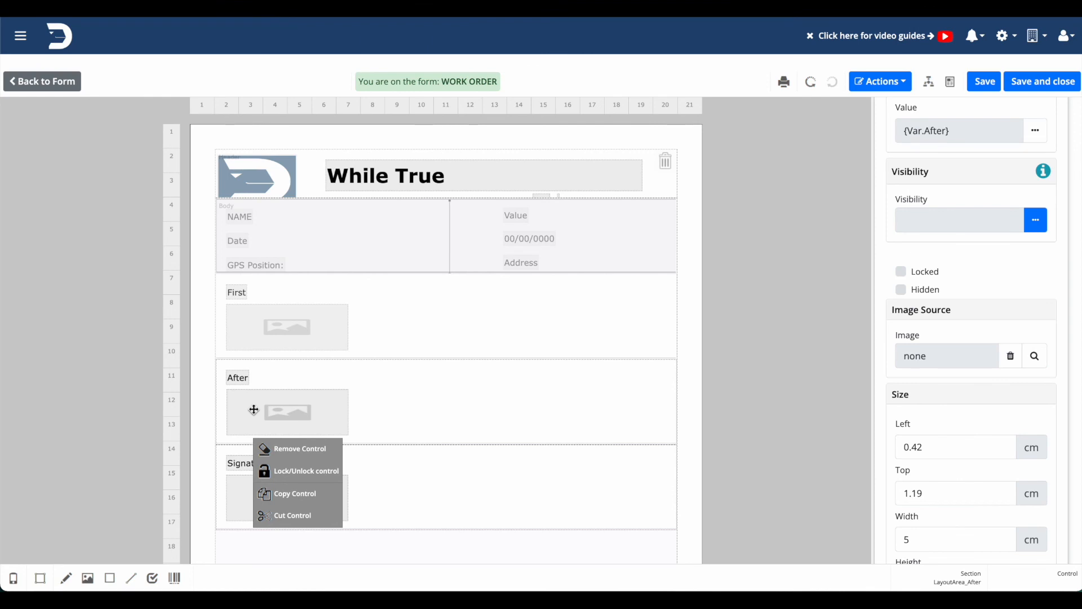
pyautogui.click(427, 307)
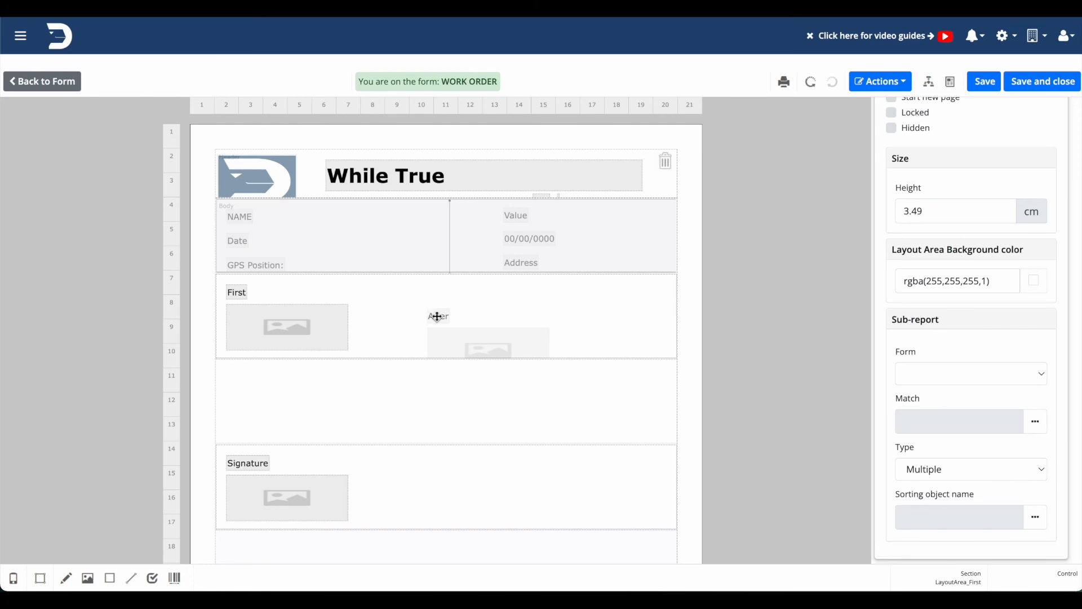
# Line up the After label and image with the First label and image, and remove the emptied After layout area.
pyautogui.click(440, 318)
pyautogui.rightClick(457, 334)
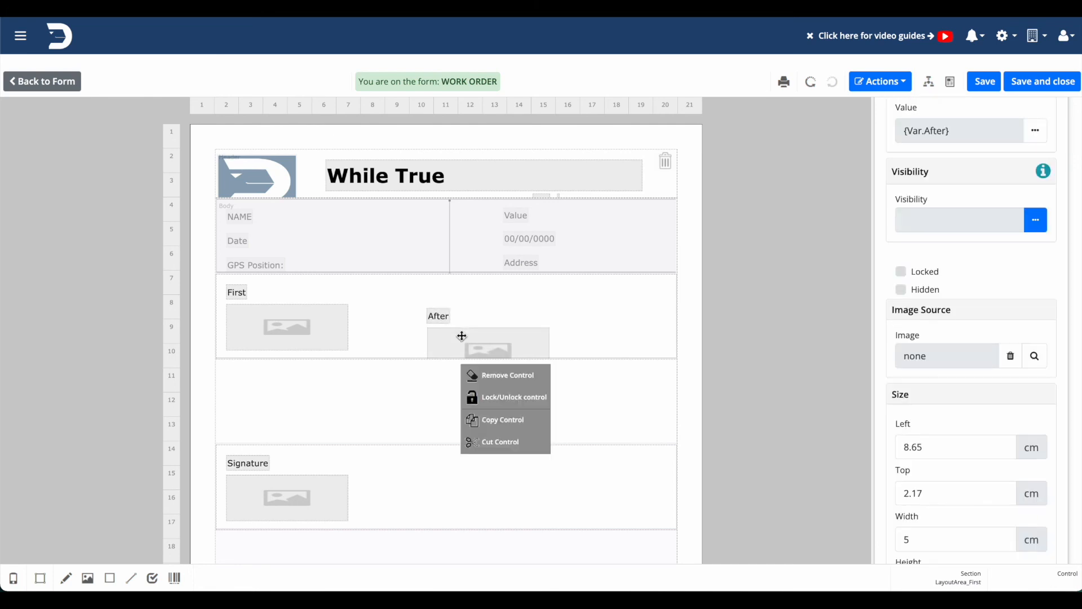
pyautogui.moveTo(455, 336)
pyautogui.mouseDown()
pyautogui.moveTo(465, 315)
pyautogui.moveTo(432, 314)
pyautogui.moveTo(435, 290)
pyautogui.moveTo(453, 294)
pyautogui.moveTo(471, 327)
pyautogui.mouseUp()
pyautogui.click(471, 327)
pyautogui.rightClick(445, 382)
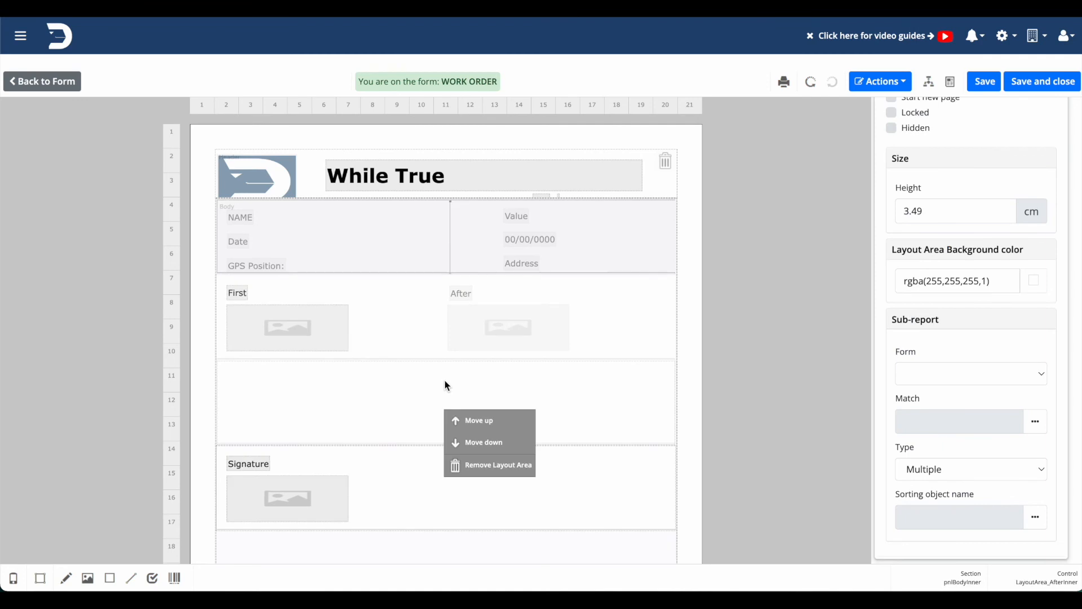
pyautogui.click(482, 465)
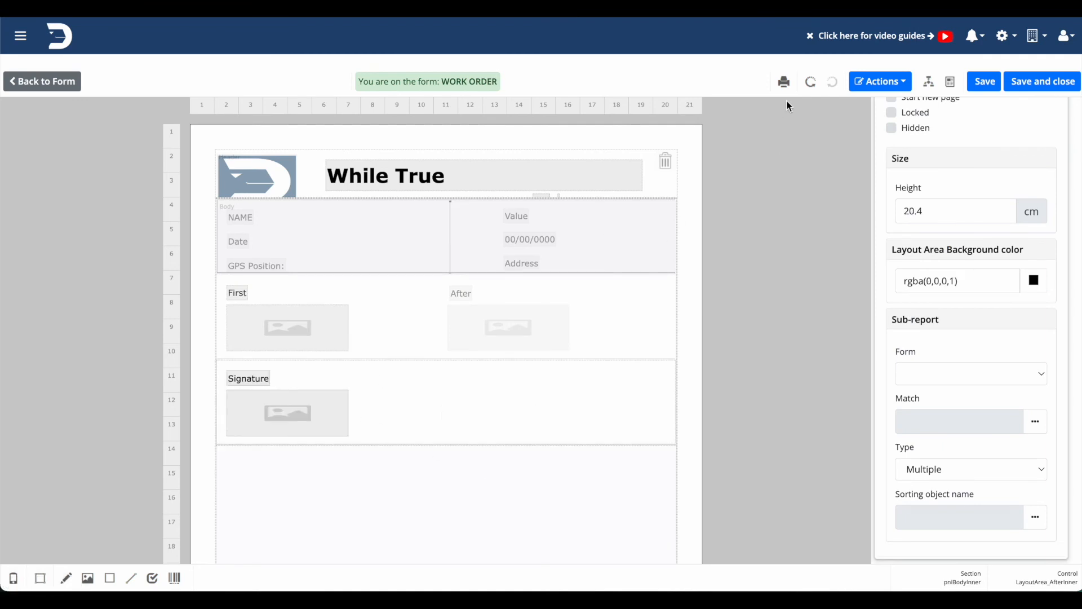
# Preview the report PDF in English (United Kingdom), check the layout and close the preview.
pyautogui.click(784, 82)
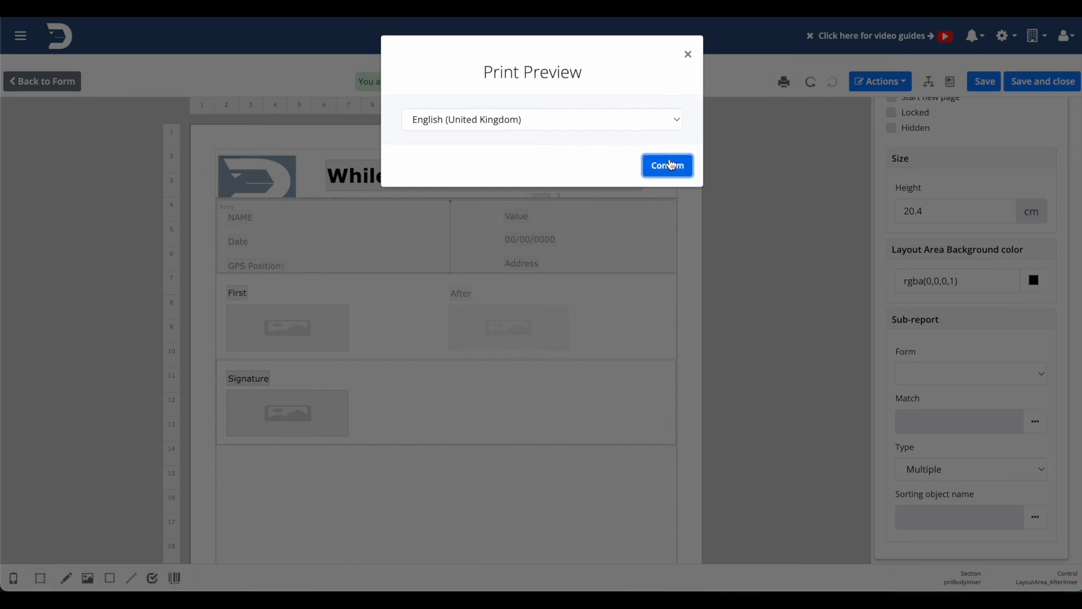
pyautogui.click(669, 165)
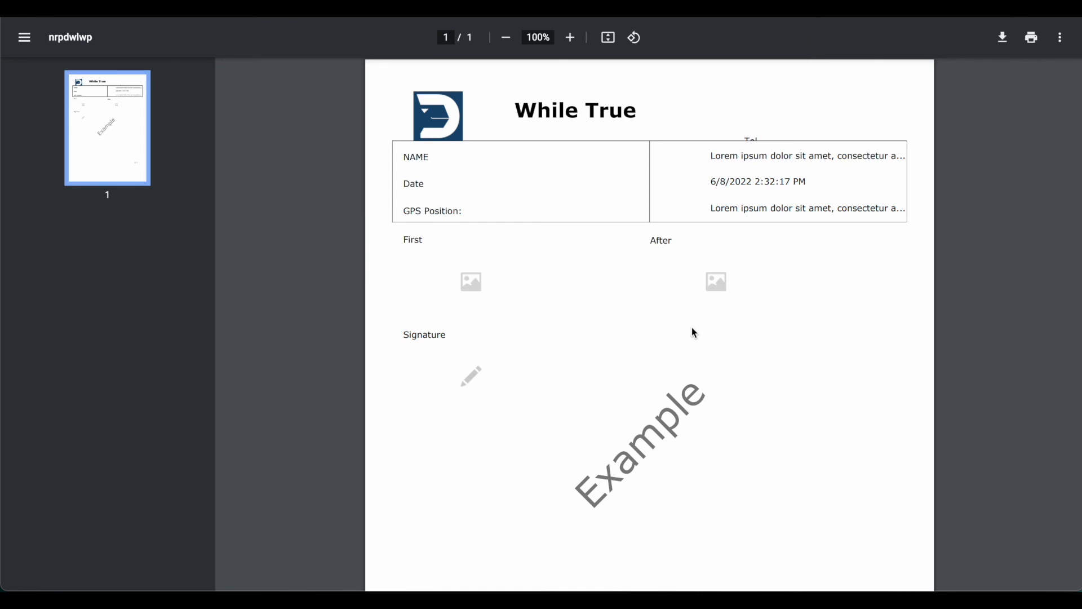
pyautogui.scroll(-2, 692, 326)
pyautogui.scroll(2, 692, 326)
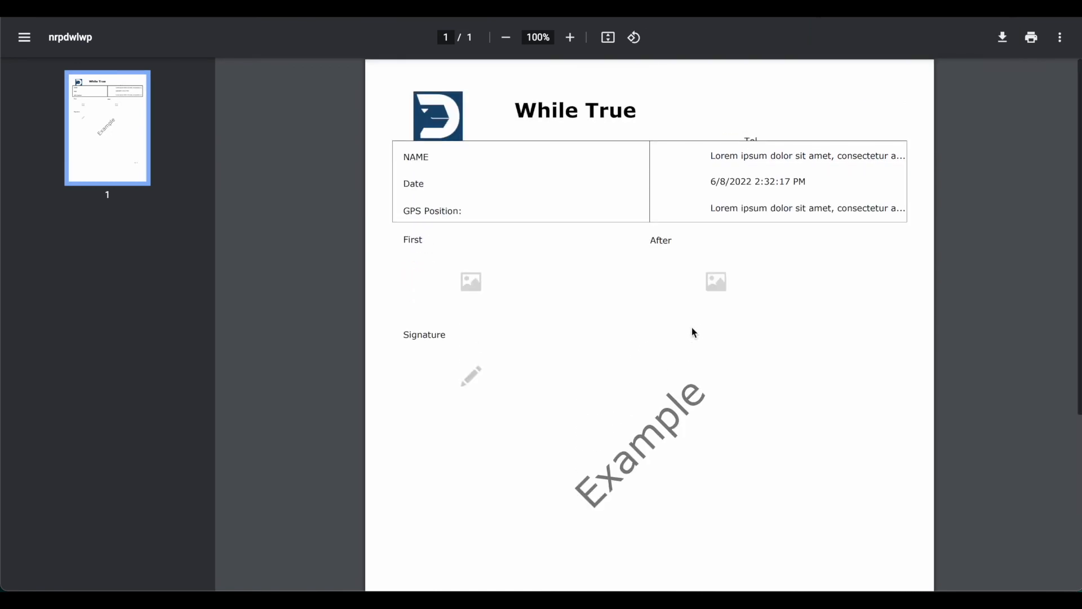
pyautogui.scroll(-5, 692, 327)
pyautogui.scroll(5, 691, 327)
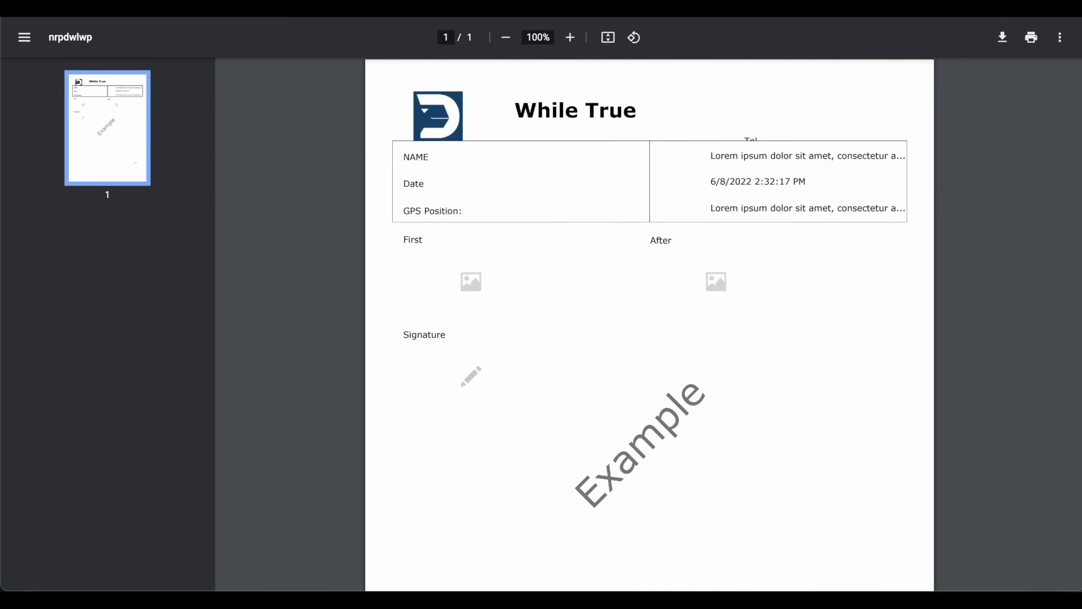
pyautogui.press('super+w')
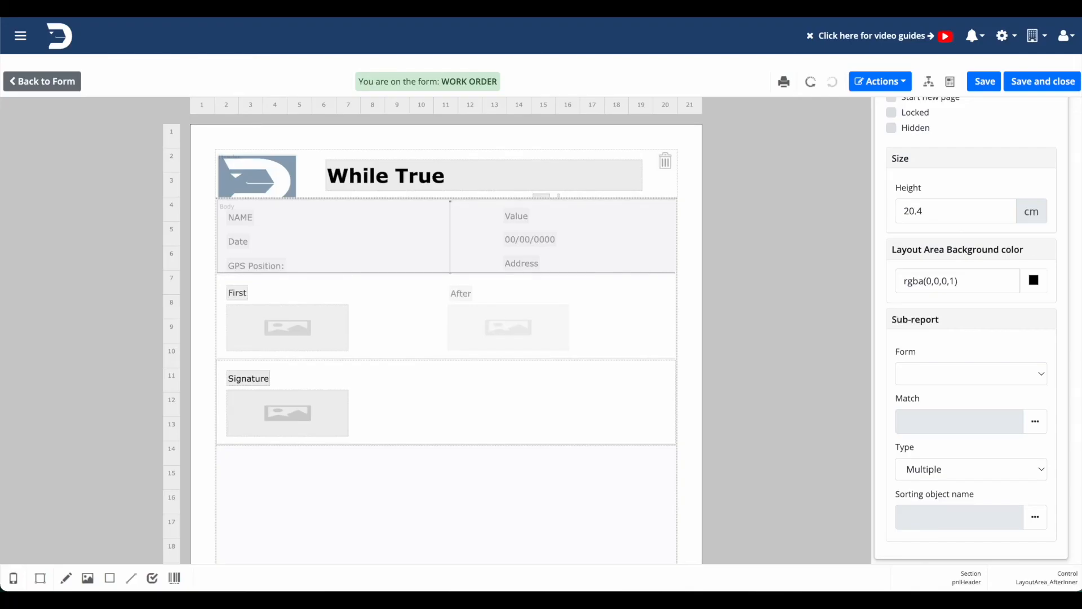